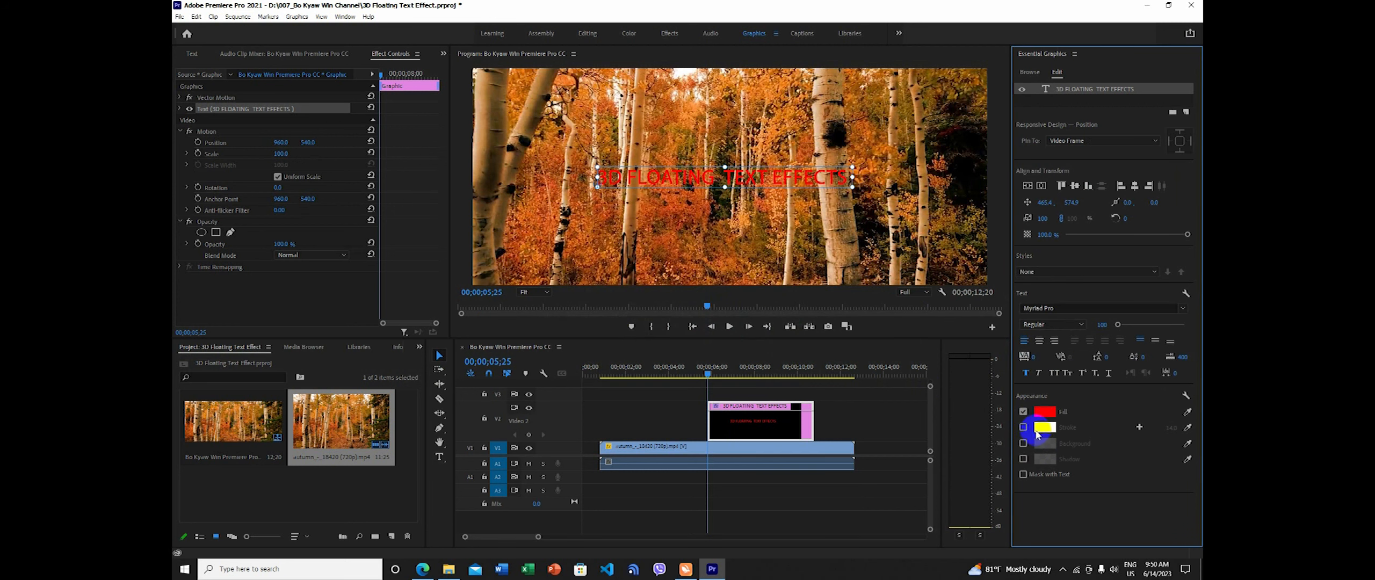
# Set the title text's fill to black and turn on its white stroke
pyautogui.click(1045, 411)
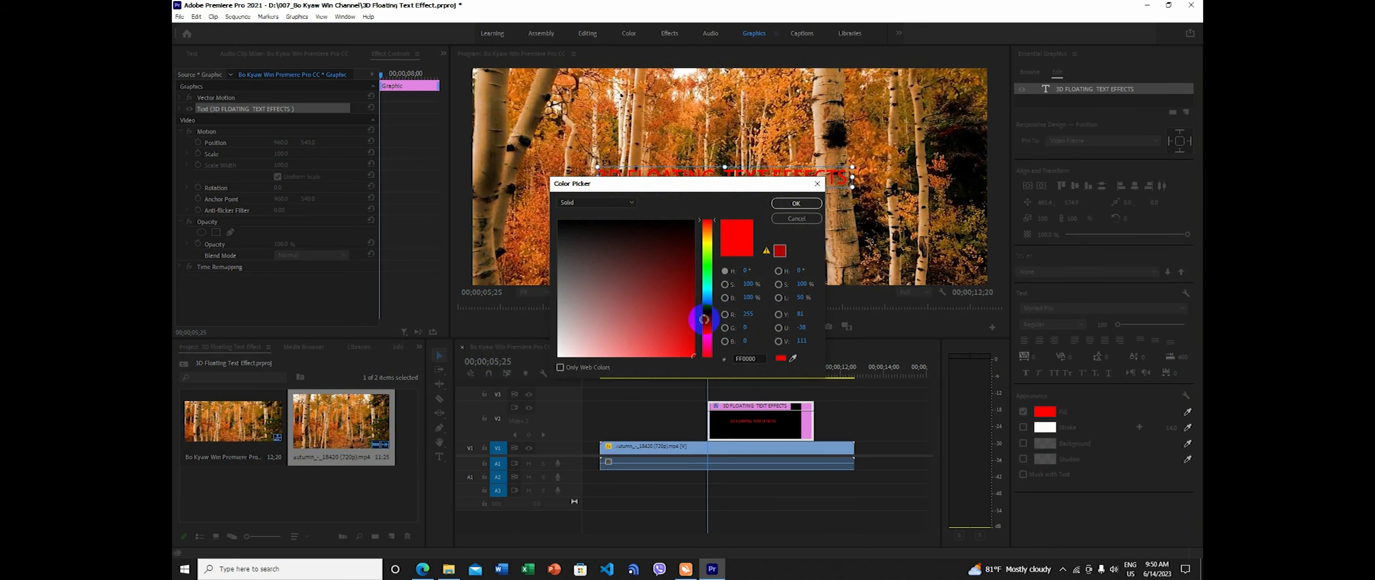
pyautogui.click(794, 203)
pyautogui.click(1024, 427)
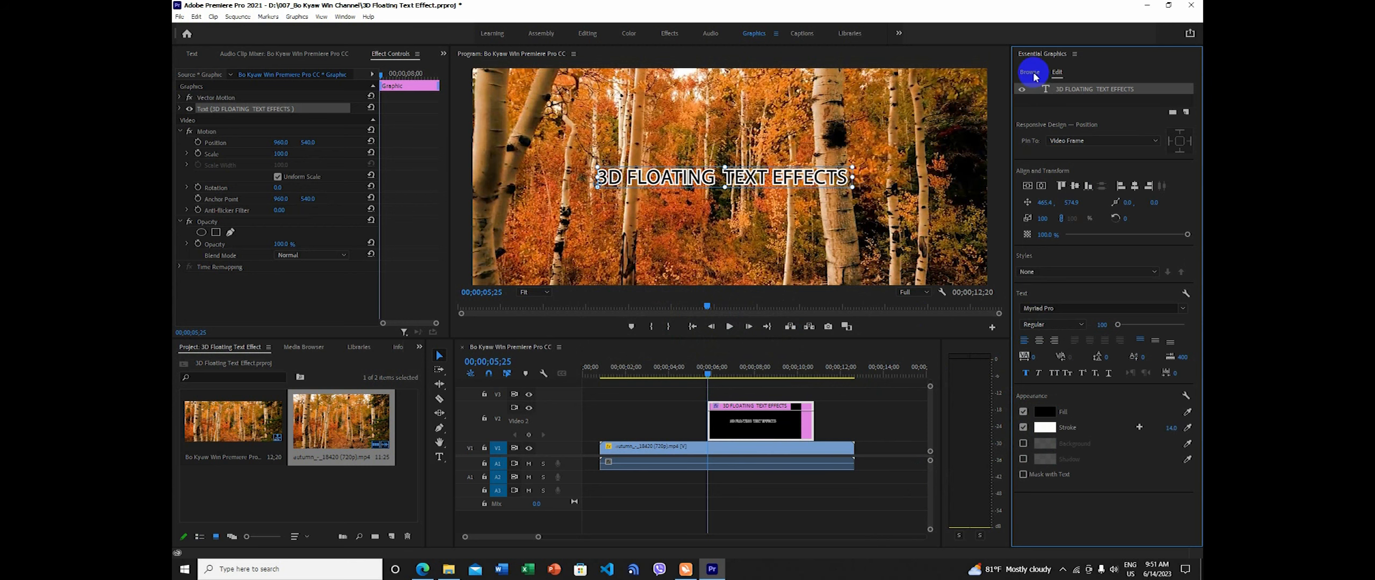
# Close Essential Graphics, reopen it, and bring back the title's editing options
pyautogui.click(1073, 54)
pyautogui.click(1091, 57)
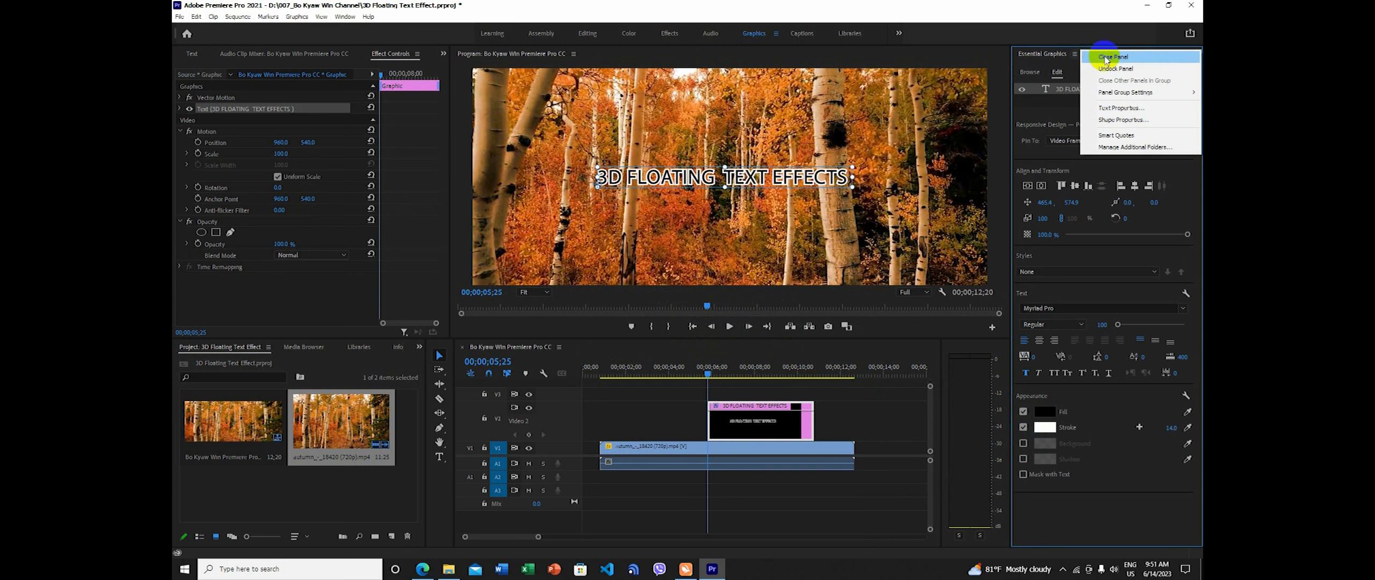
pyautogui.click(345, 17)
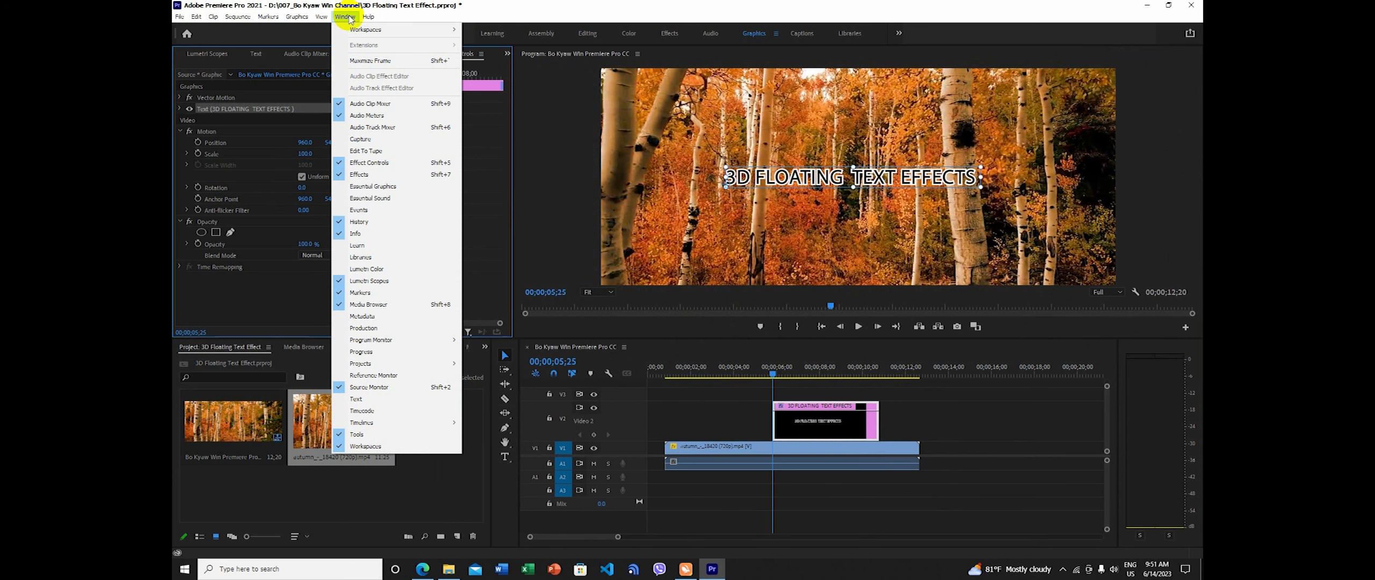
pyautogui.click(387, 186)
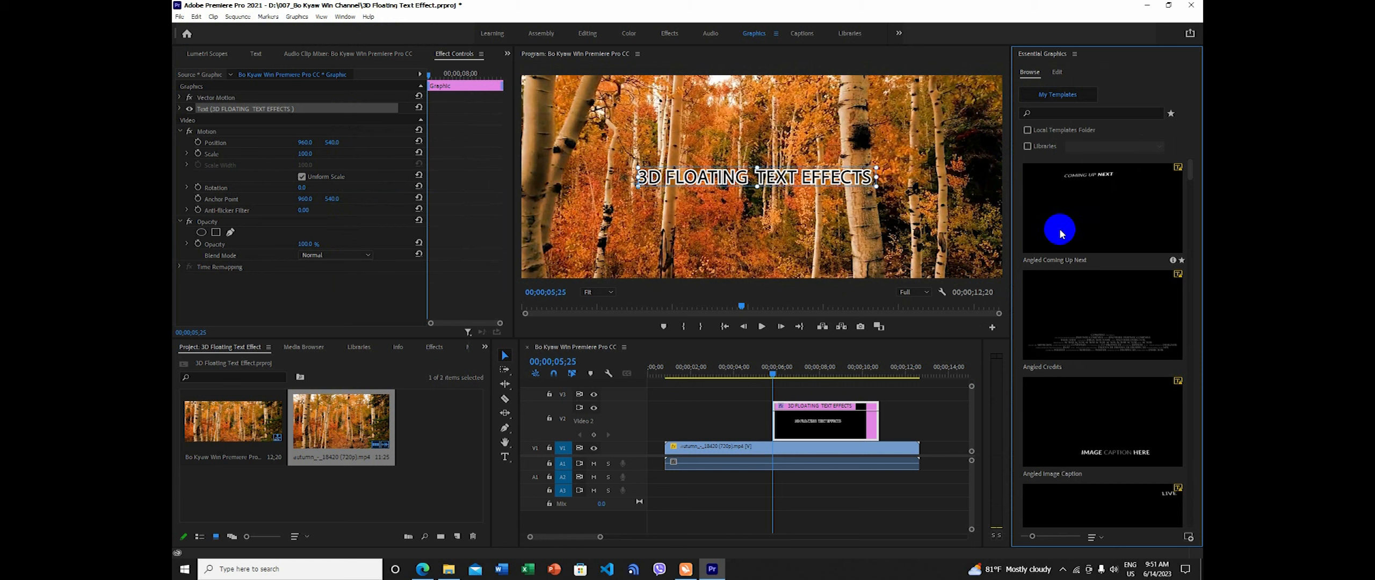
pyautogui.click(1058, 73)
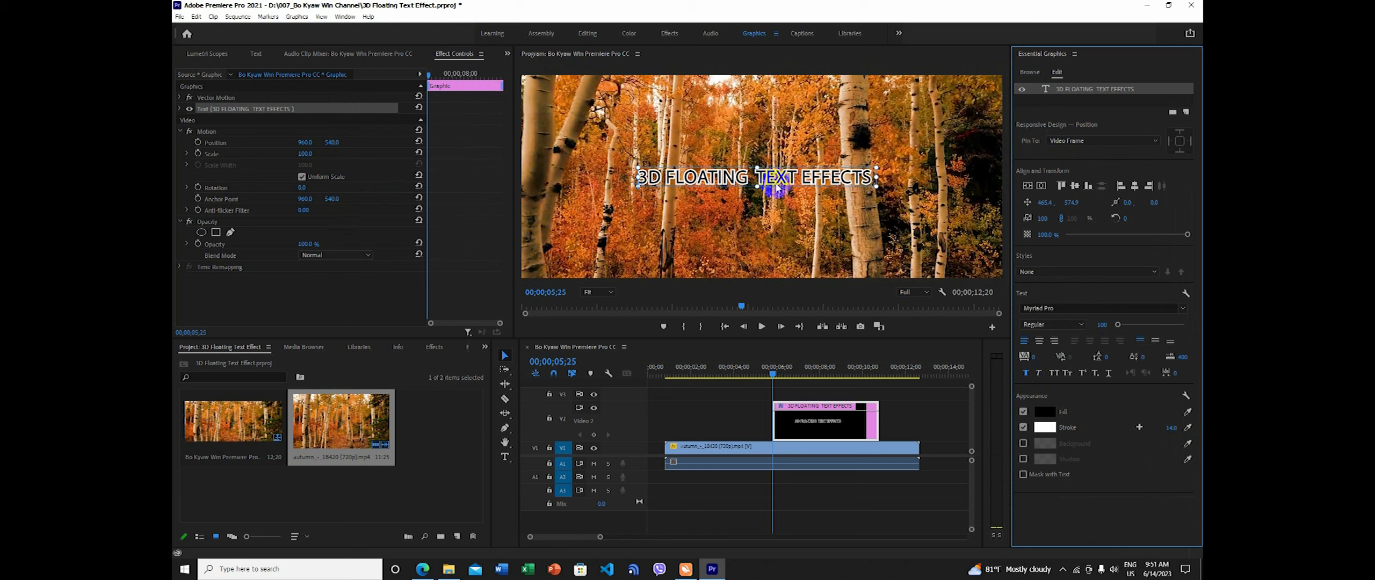
# Switch the title's faux bold off and on again, and enlarge its font size to 141
pyautogui.click(1026, 374)
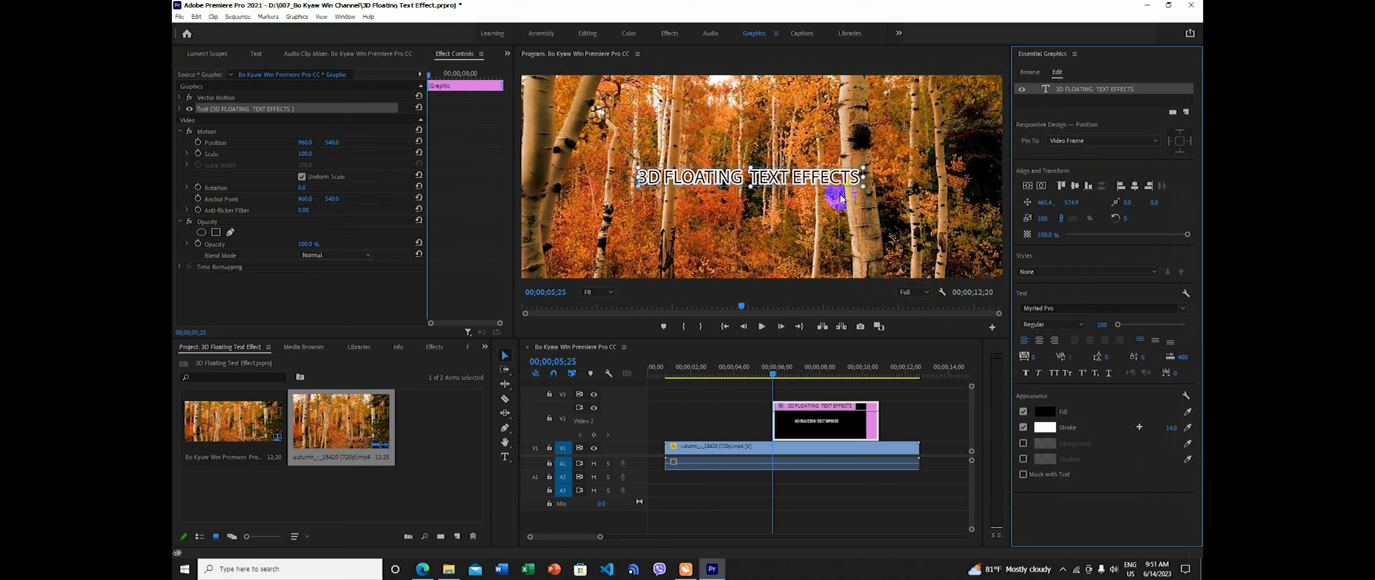
pyautogui.click(1026, 374)
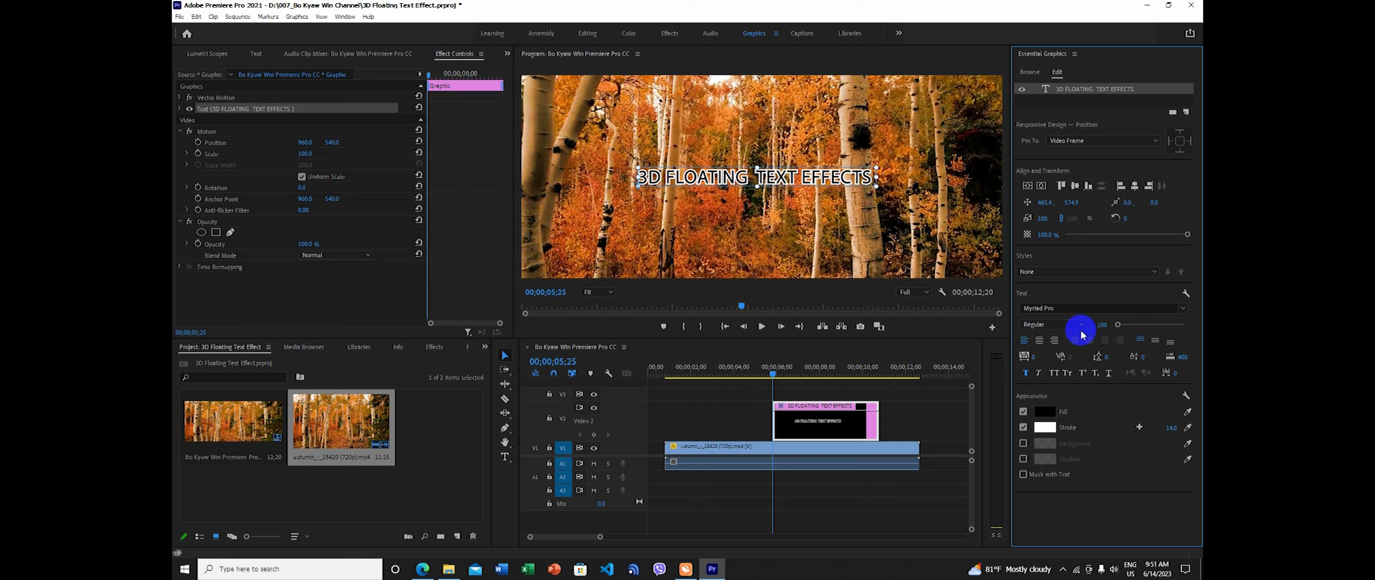
pyautogui.moveTo(1117, 326); pyautogui.dragTo(1121, 326)
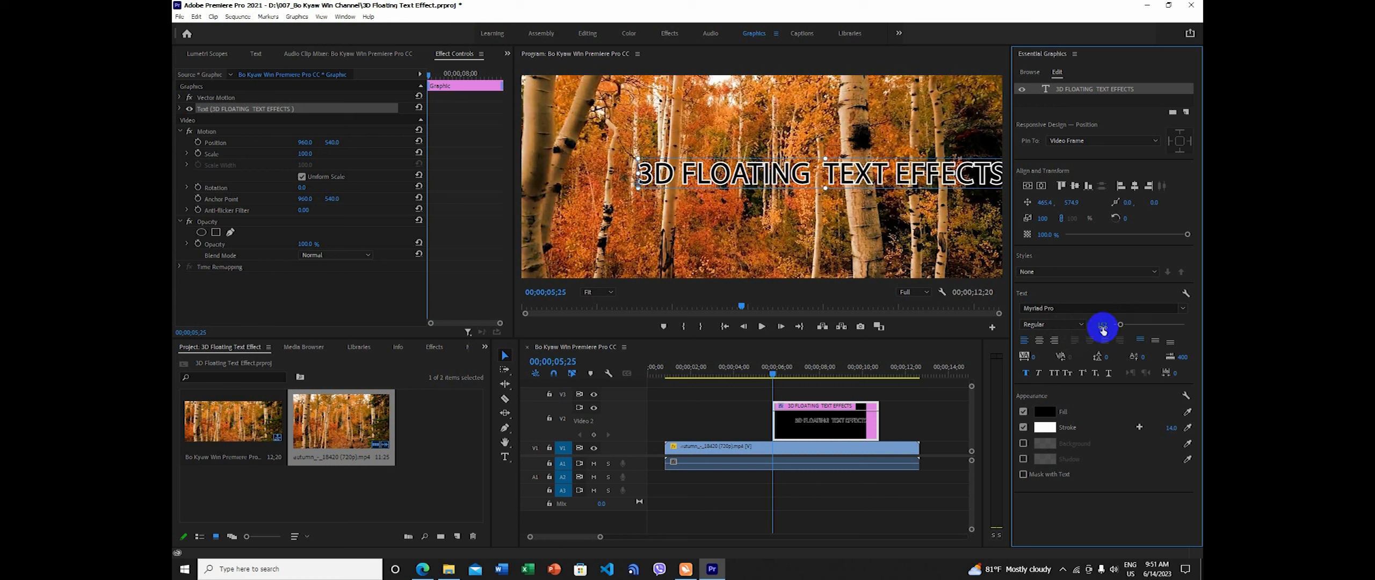
pyautogui.moveTo(1101, 326); pyautogui.dragTo(1092, 327)
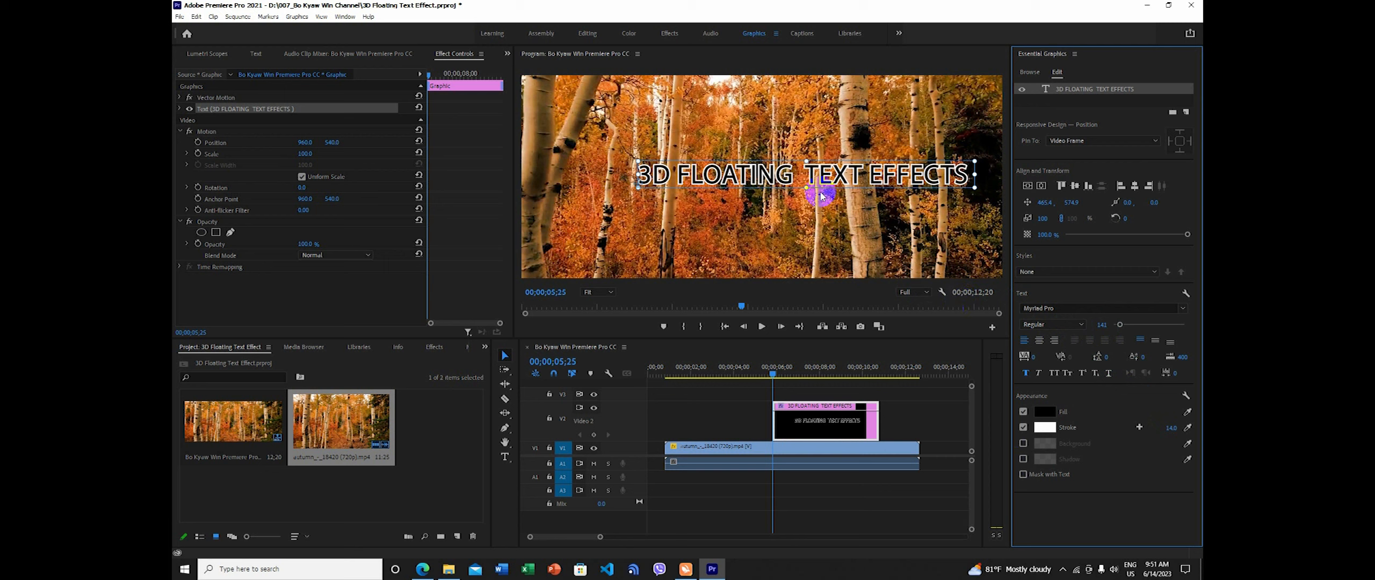
# Add a background behind the title with about 68% opacity and size 42.8, leaving the shadow off
pyautogui.click(1024, 444)
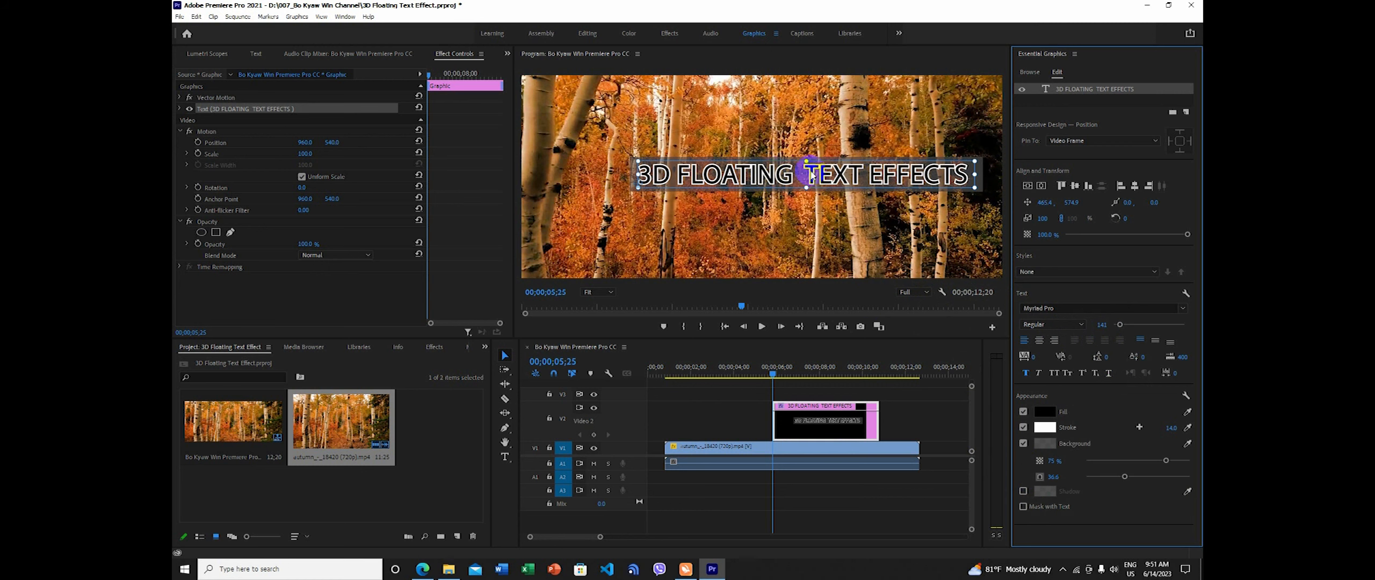
pyautogui.moveTo(1160, 468)
pyautogui.mouseDown()
pyautogui.moveTo(1199, 466)
pyautogui.moveTo(1148, 459)
pyautogui.mouseUp()
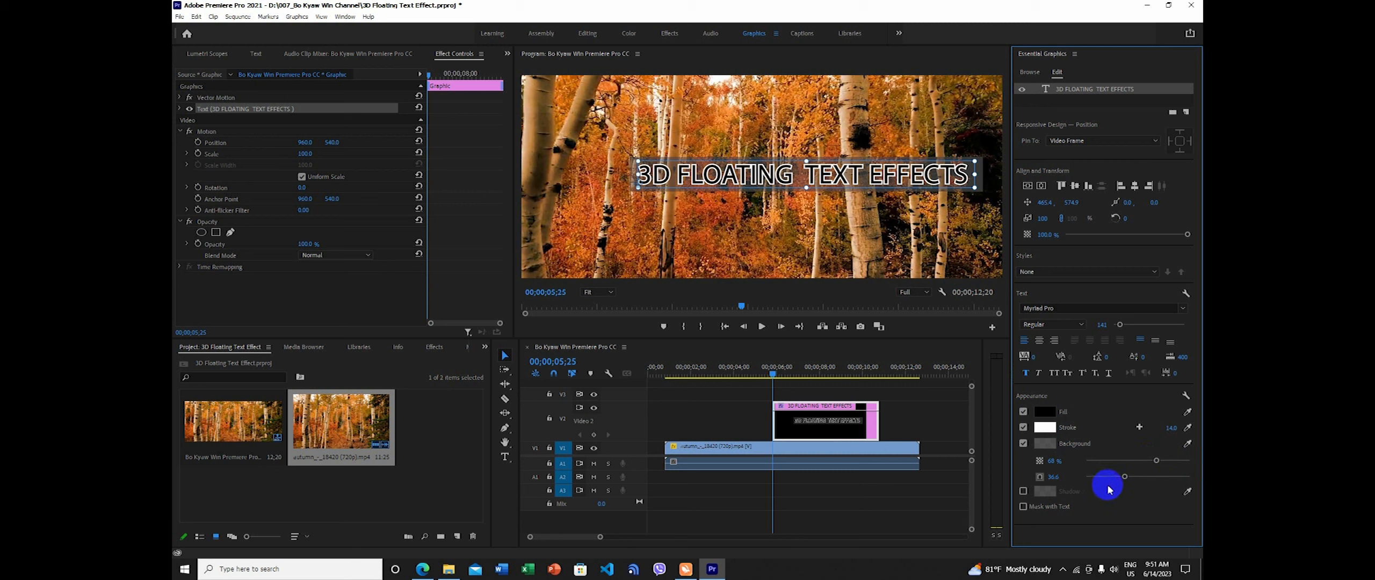
pyautogui.moveTo(1125, 477)
pyautogui.mouseDown()
pyautogui.moveTo(1145, 479)
pyautogui.moveTo(1111, 476)
pyautogui.mouseUp()
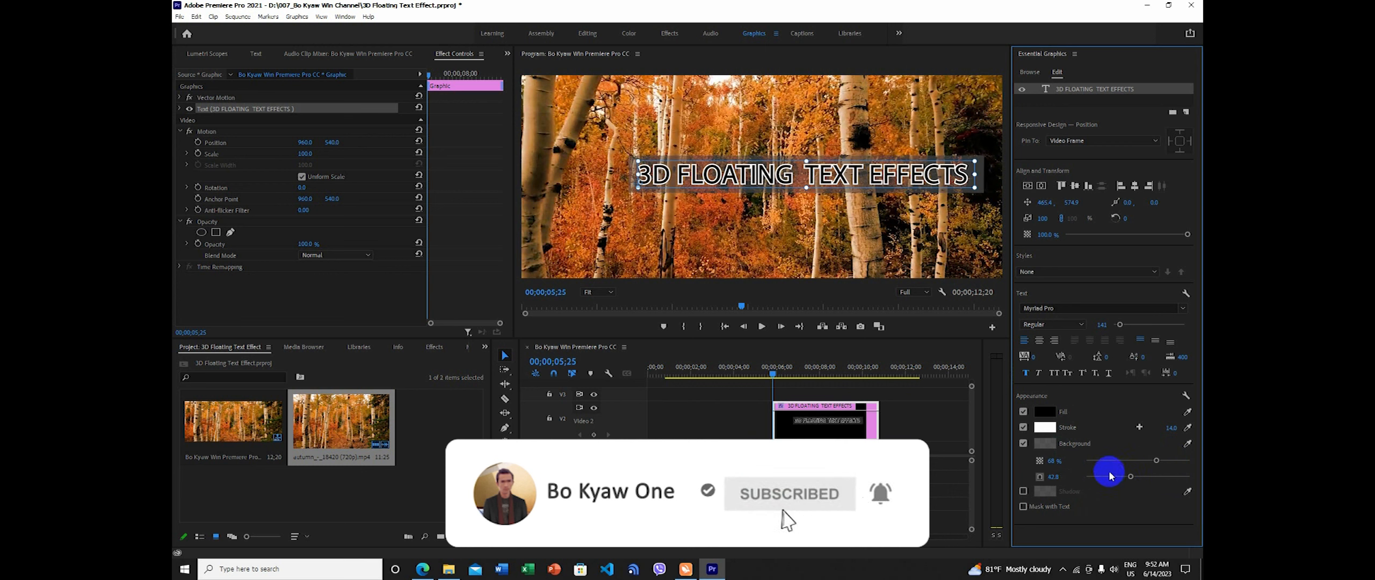
pyautogui.click(1023, 491)
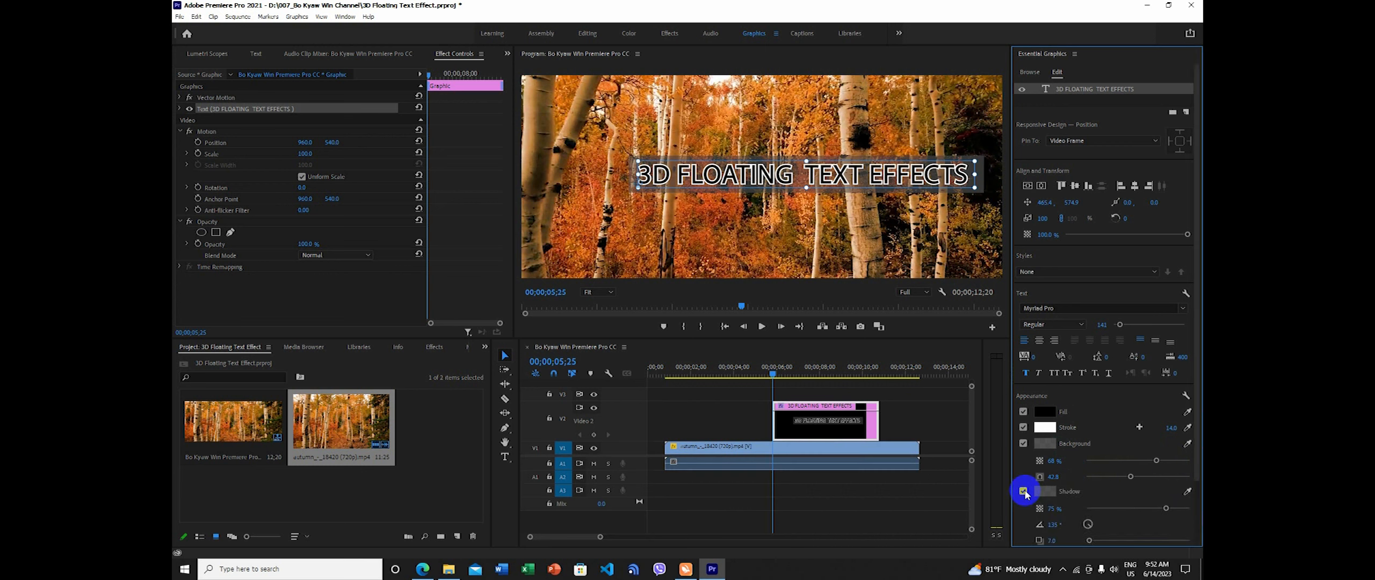
pyautogui.click(1024, 491)
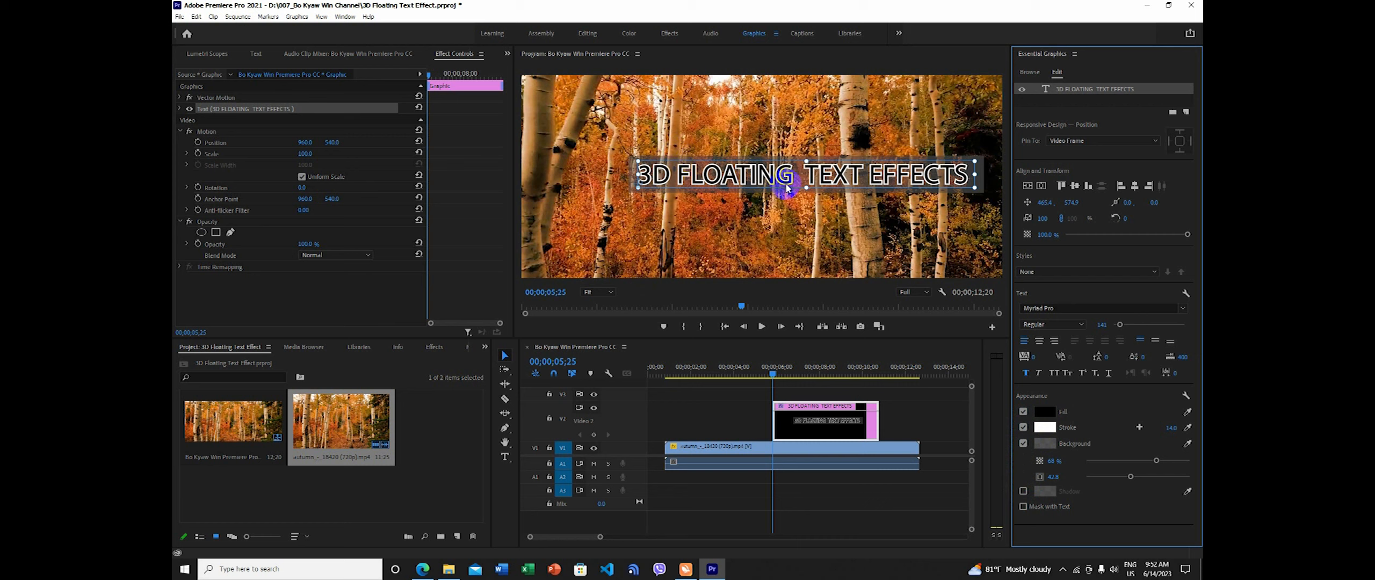
# Find the Basic 3D video effect and apply it to the title clip, then select it among the clip's effects
pyautogui.click(810, 428)
pyautogui.click(810, 419)
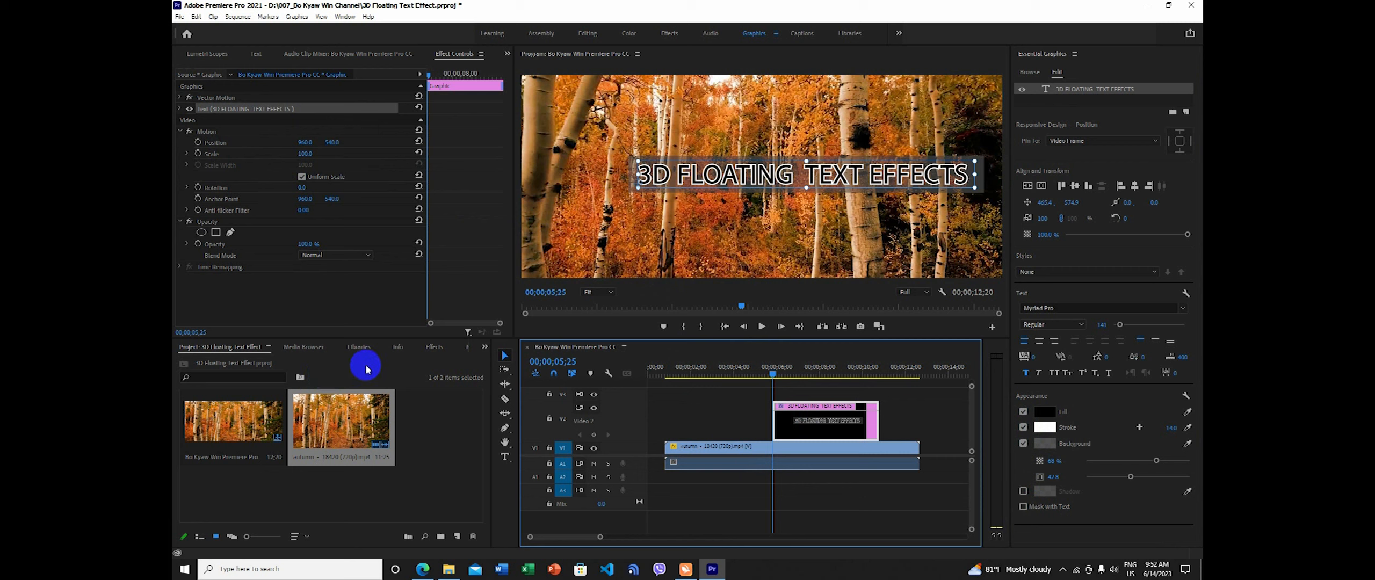
pyautogui.click(433, 347)
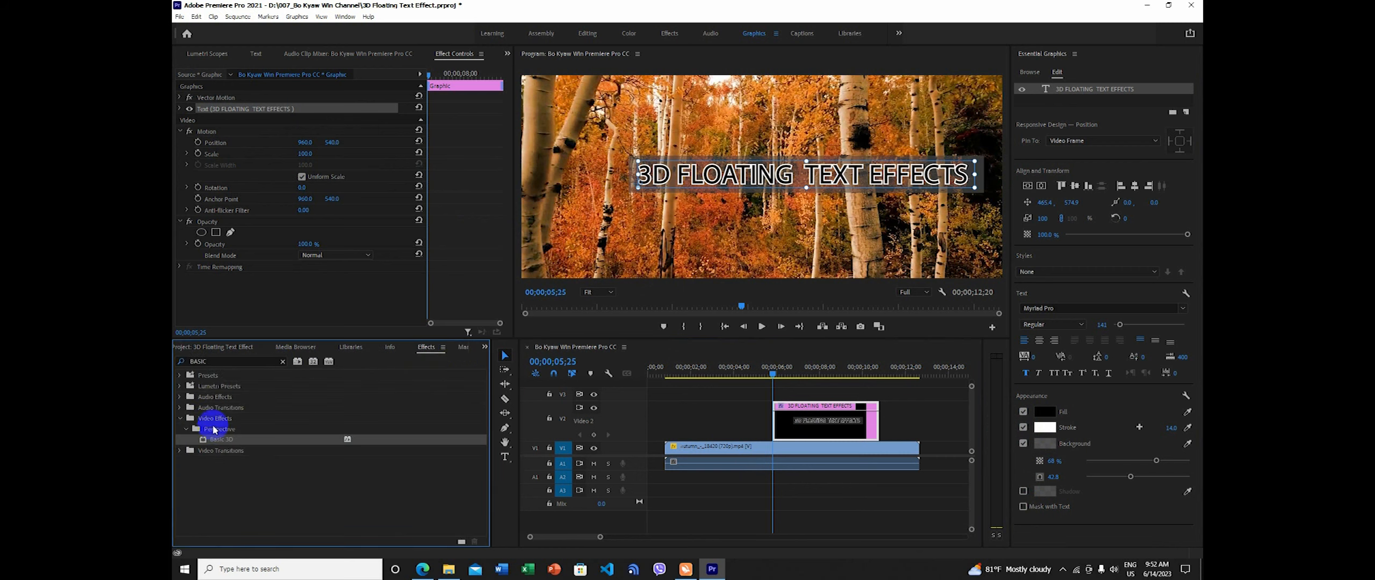
pyautogui.doubleClick(210, 360)
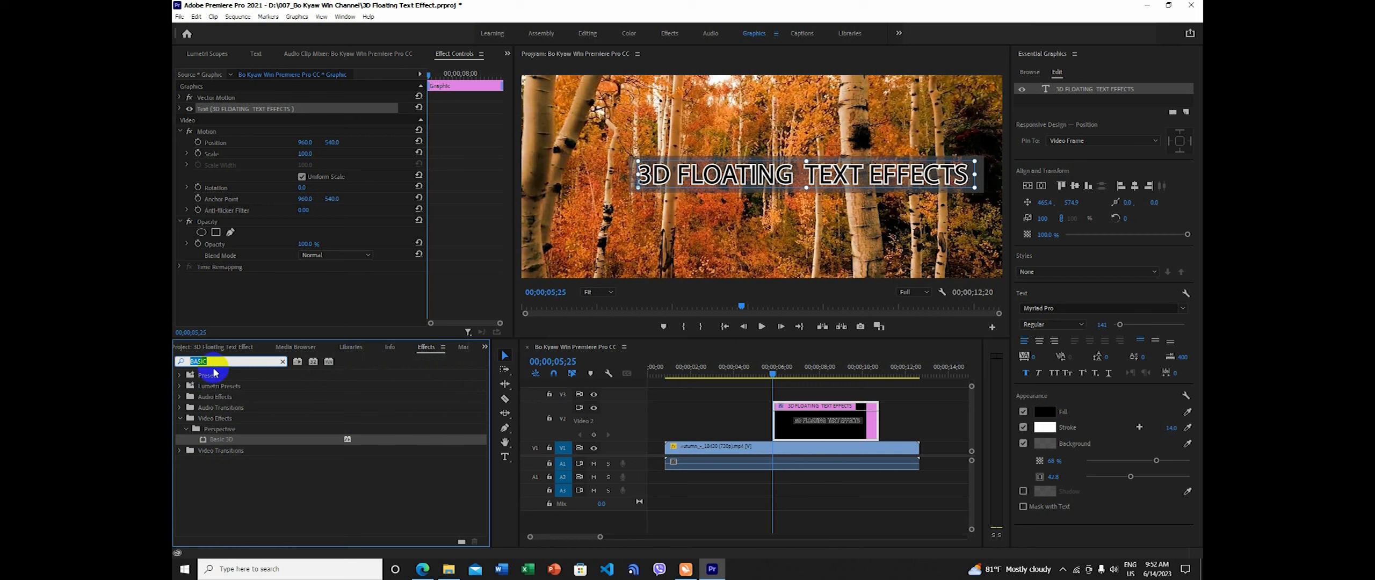
pyautogui.doubleClick(215, 362)
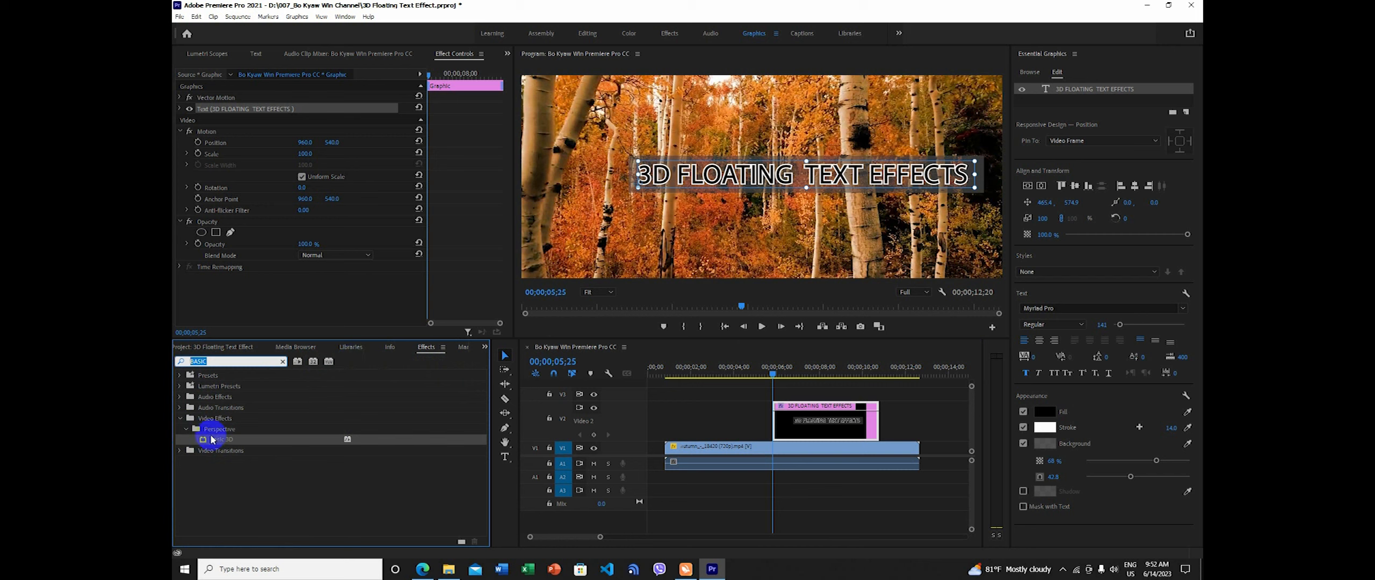
pyautogui.click(222, 441)
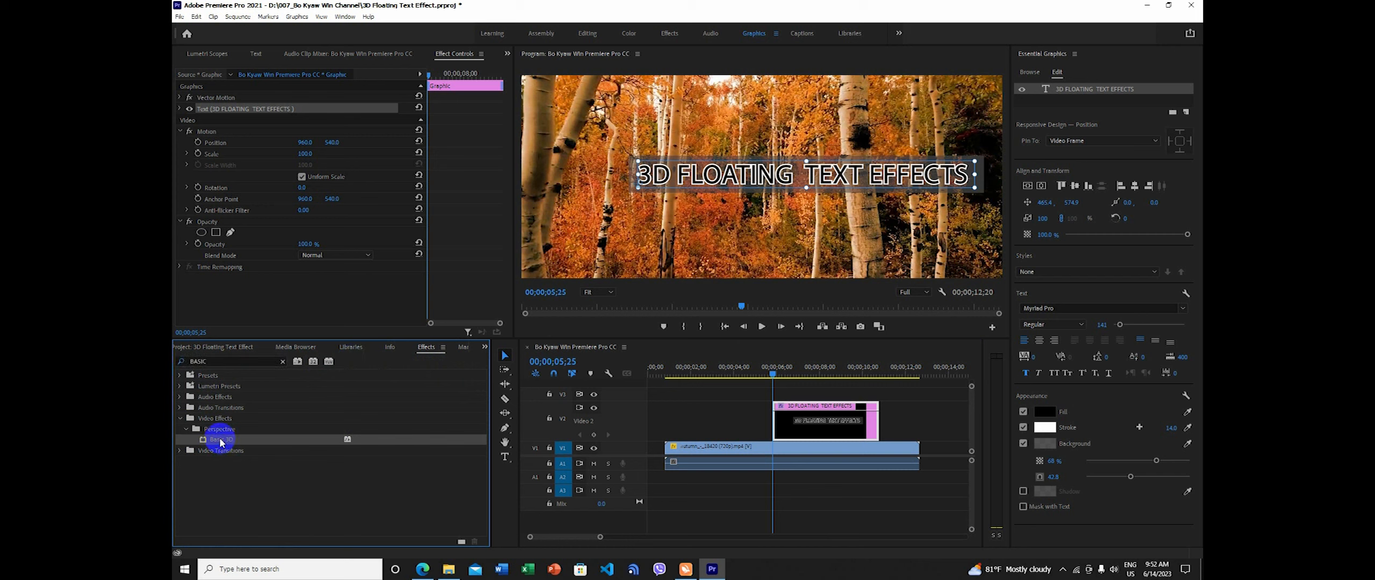
pyautogui.moveTo(218, 441); pyautogui.dragTo(794, 424)
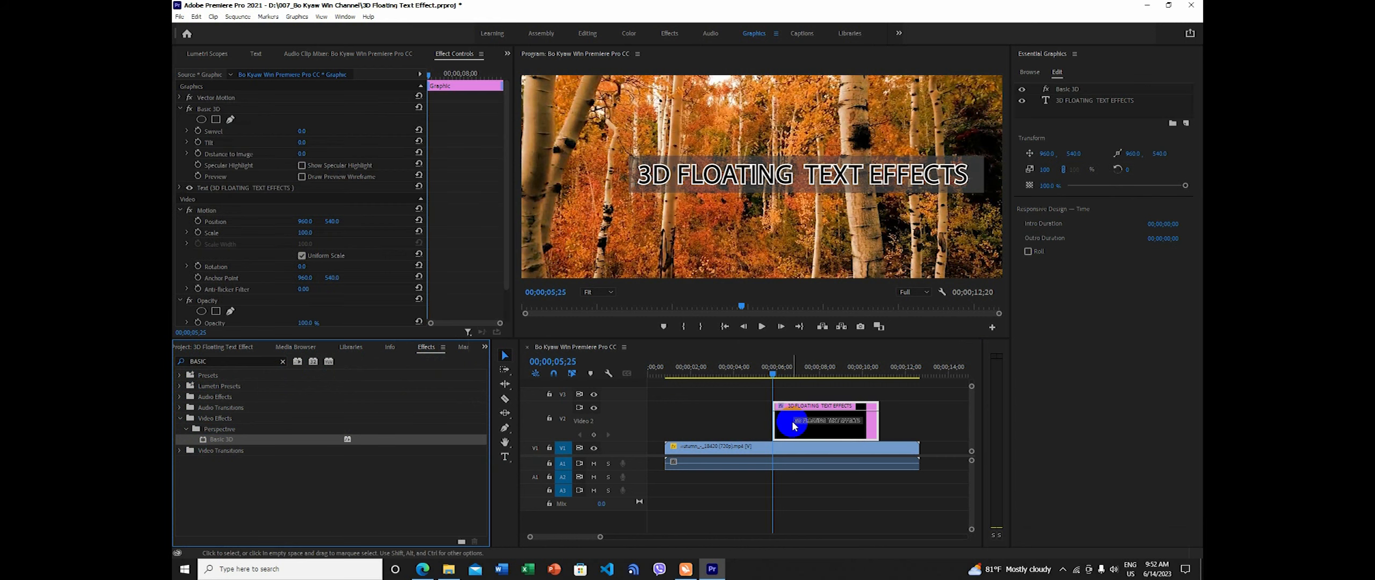
pyautogui.click(212, 110)
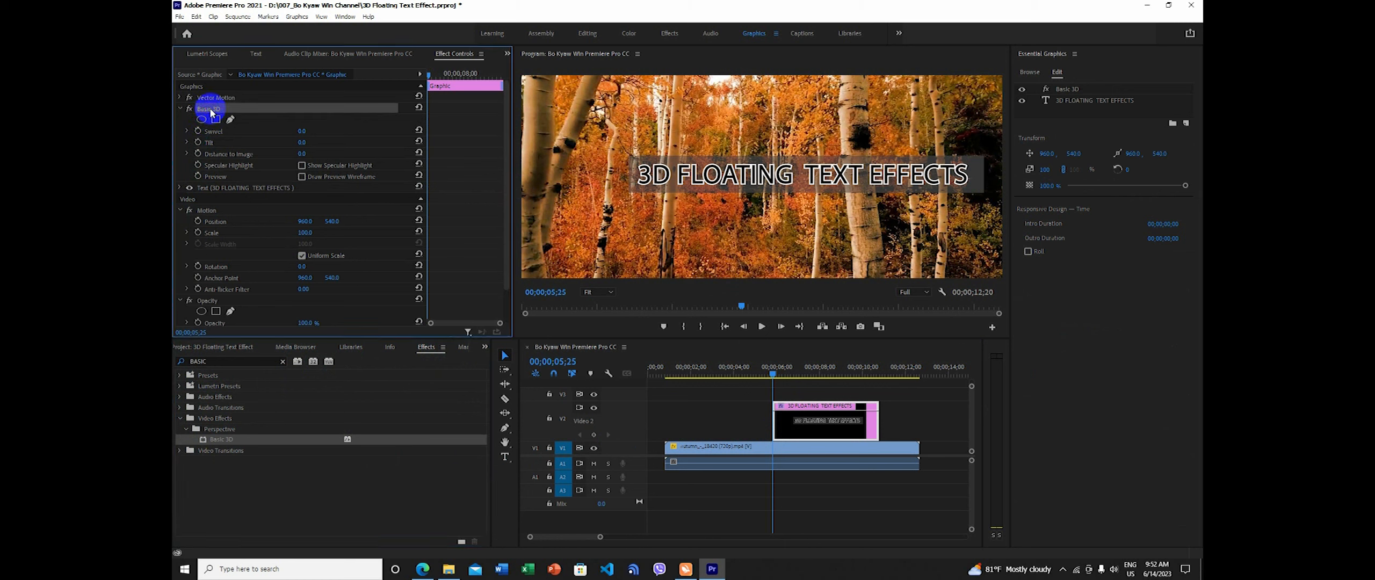
# Move the title clip to start at 00;00;02;29 and place the playhead on its first frame
pyautogui.moveTo(770, 371); pyautogui.dragTo(711, 375)
pyautogui.moveTo(817, 423); pyautogui.dragTo(753, 423)
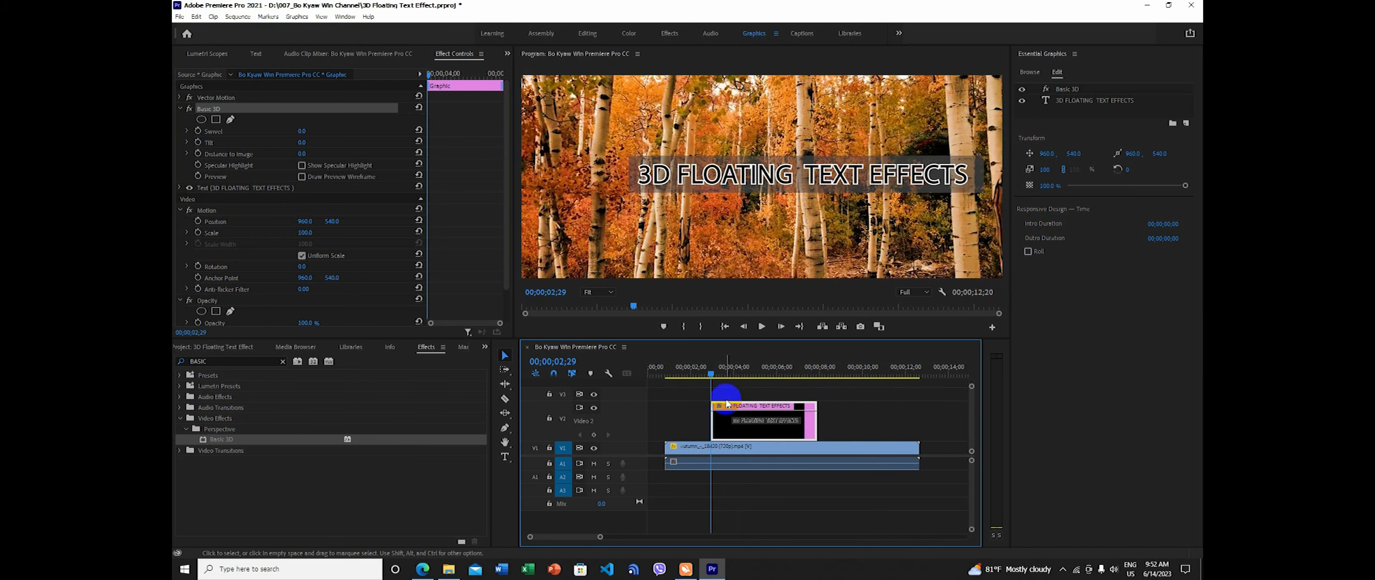
pyautogui.moveTo(711, 374)
pyautogui.mouseDown()
pyautogui.moveTo(757, 386)
pyautogui.moveTo(713, 380)
pyautogui.moveTo(737, 398)
pyautogui.moveTo(725, 374)
pyautogui.moveTo(712, 386)
pyautogui.mouseUp()
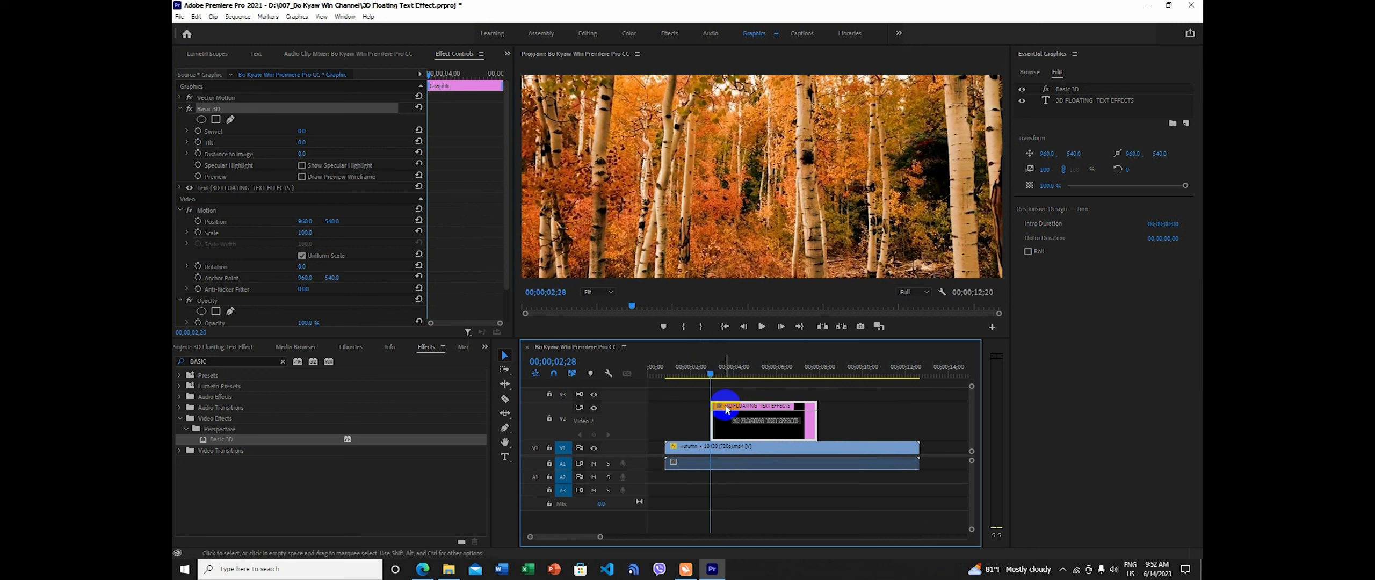
pyautogui.hotkey('shift', 'Down')
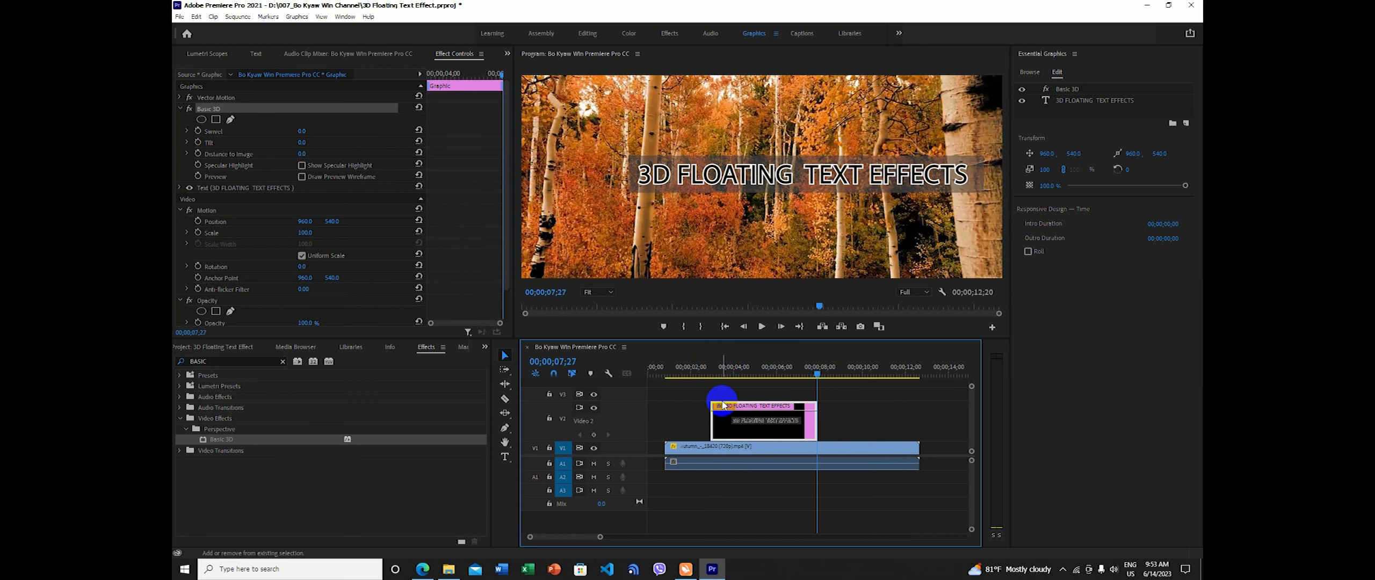
pyautogui.hotkey('shift', 'Up')
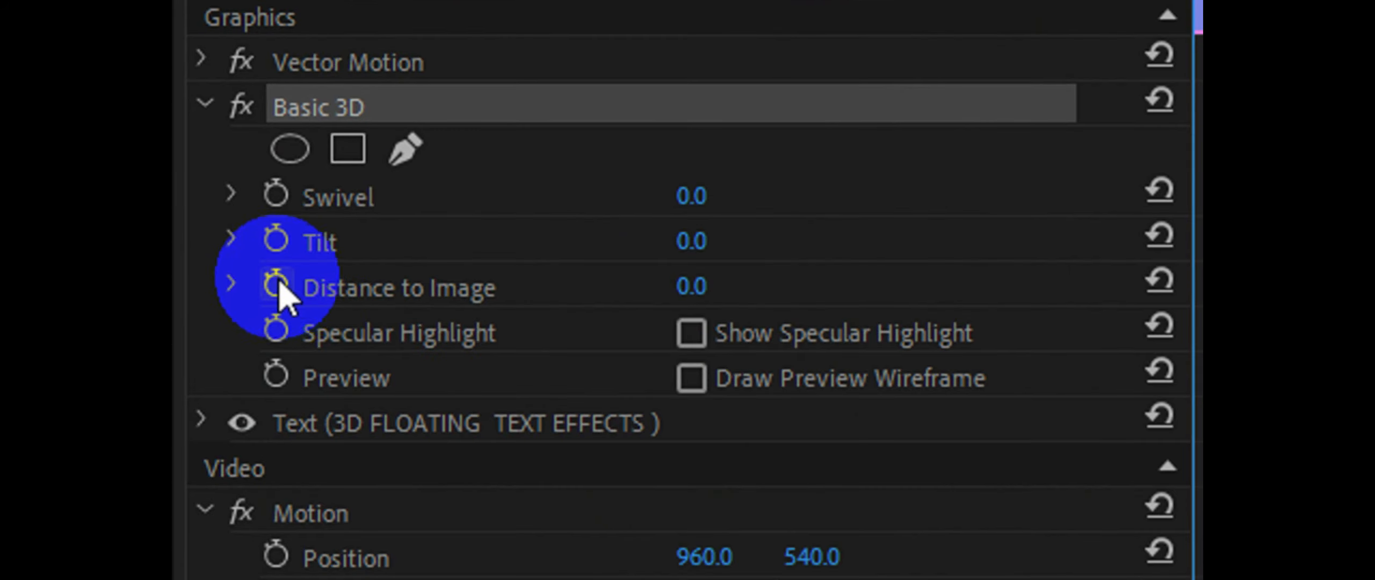
# Keyframe Basic 3D's Distance to Image from 0 at the clip start to -100 at 00;00;05;13, and trim the clip's end there
pyautogui.click(276, 286)
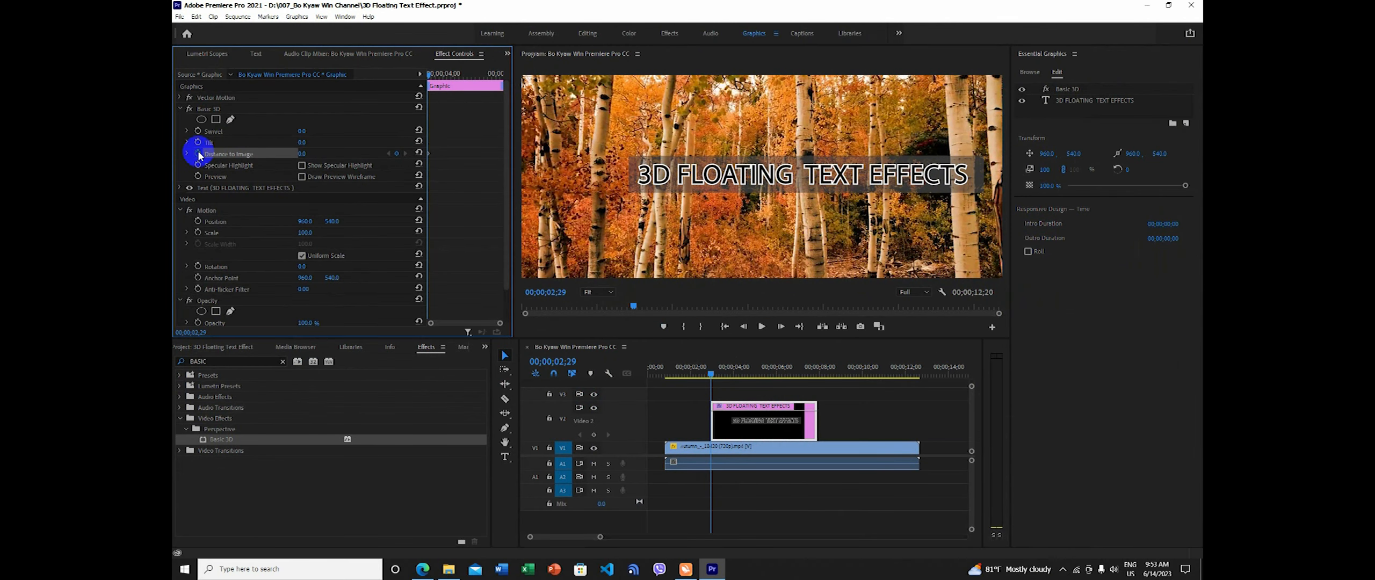
pyautogui.moveTo(712, 375); pyautogui.dragTo(764, 376)
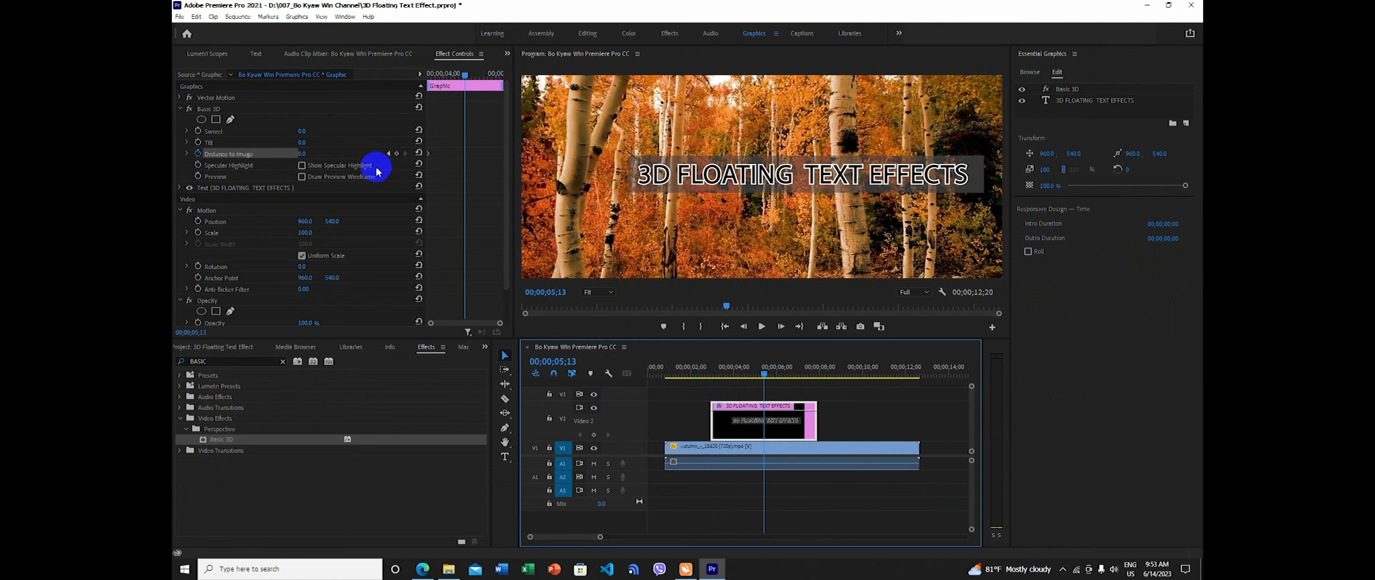
pyautogui.click(317, 153)
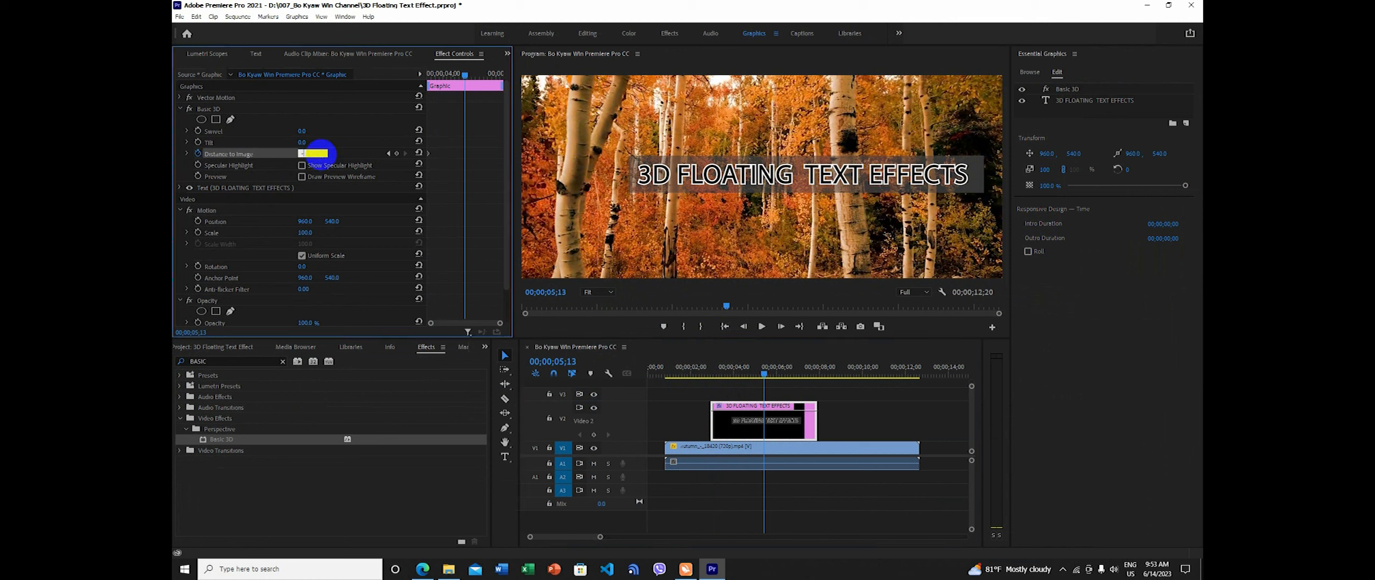
pyautogui.press('Return')
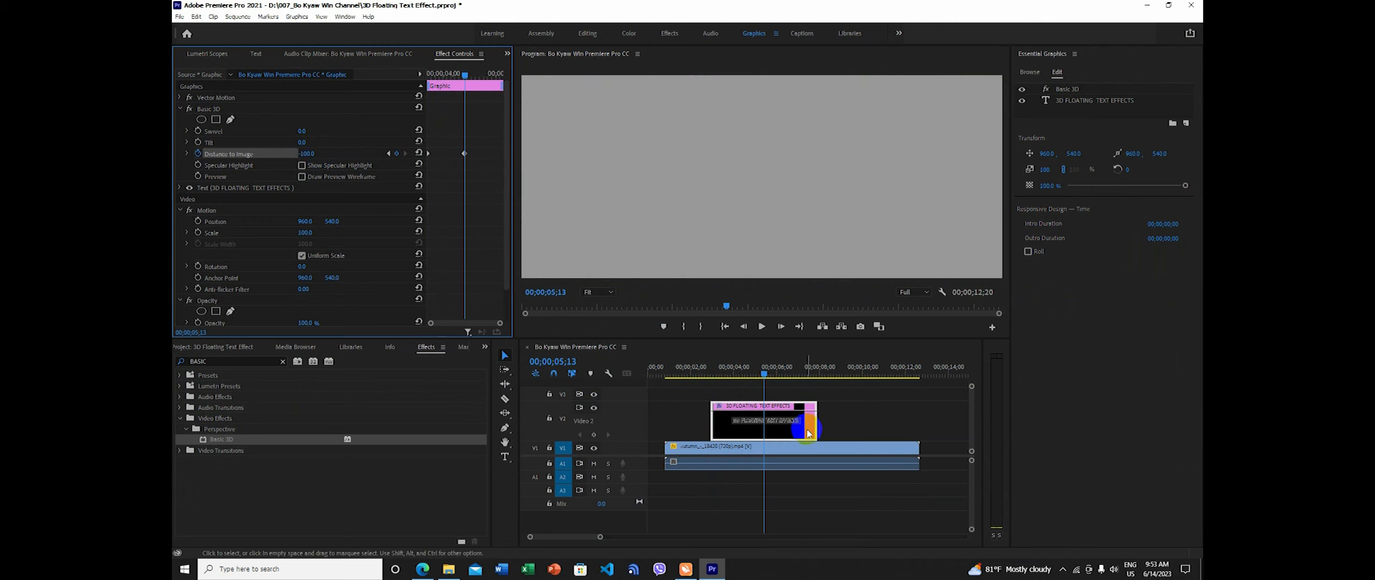
pyautogui.moveTo(815, 426); pyautogui.dragTo(763, 427)
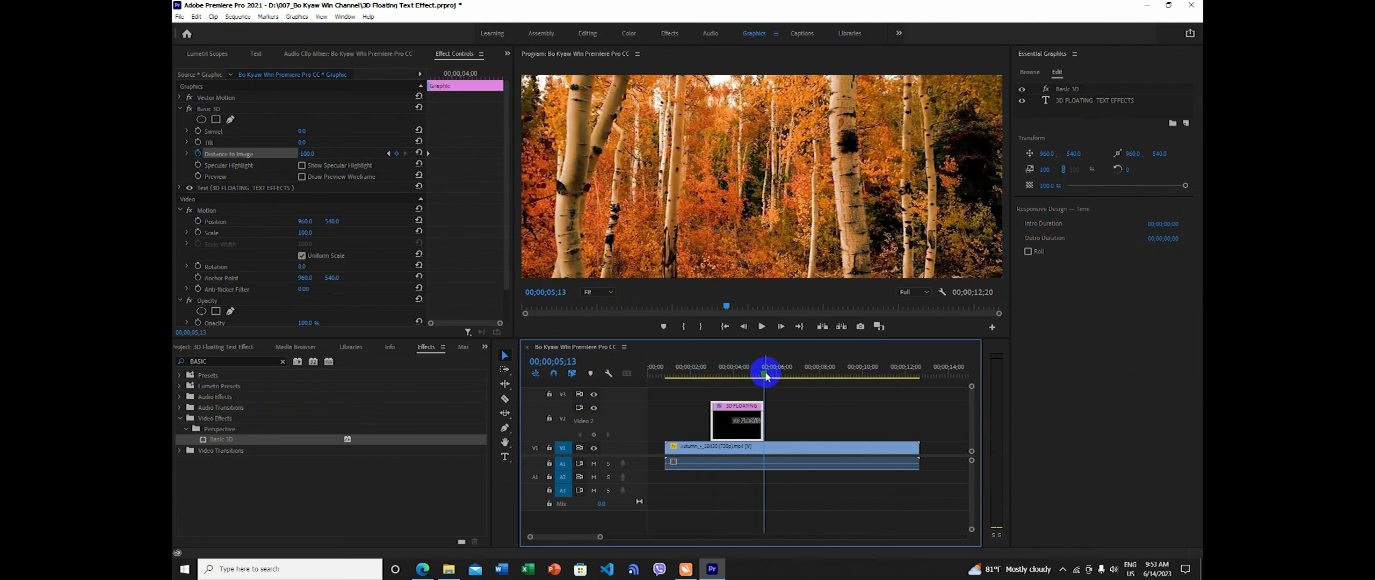
pyautogui.click(657, 451)
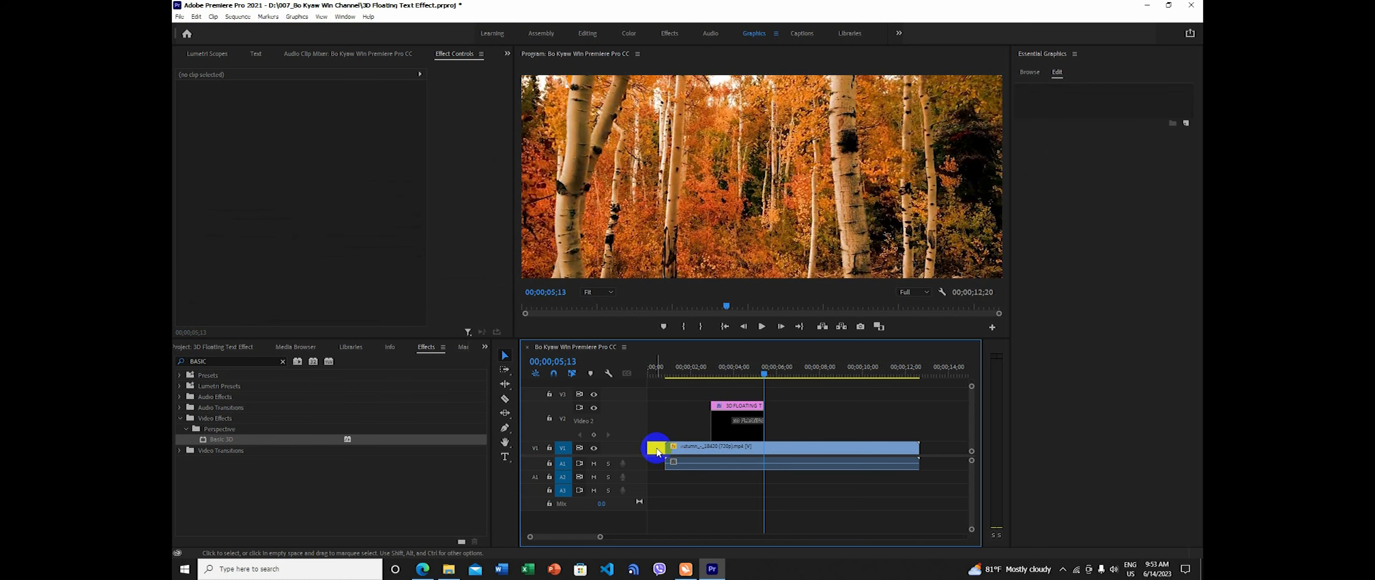
pyautogui.rightClick(656, 451)
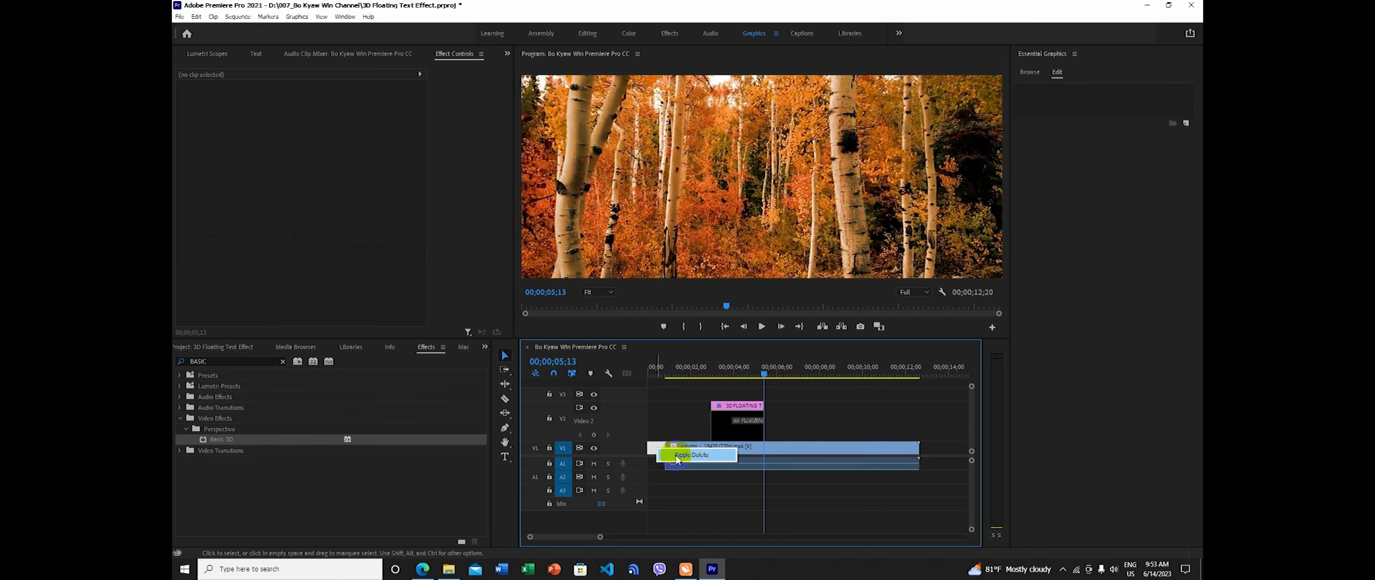
pyautogui.click(655, 449)
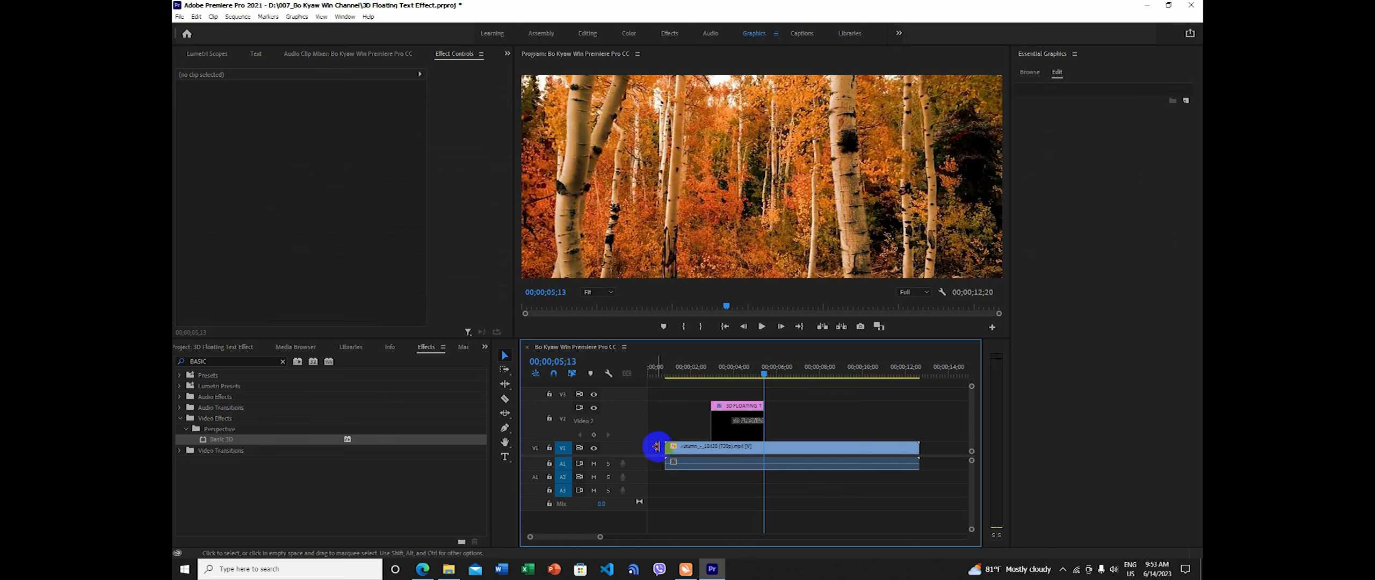
# Move the autumn video to the very start of the sequence and shift the title clip to start about one second in
pyautogui.moveTo(679, 448); pyautogui.dragTo(650, 454)
pyautogui.moveTo(728, 424); pyautogui.dragTo(696, 378)
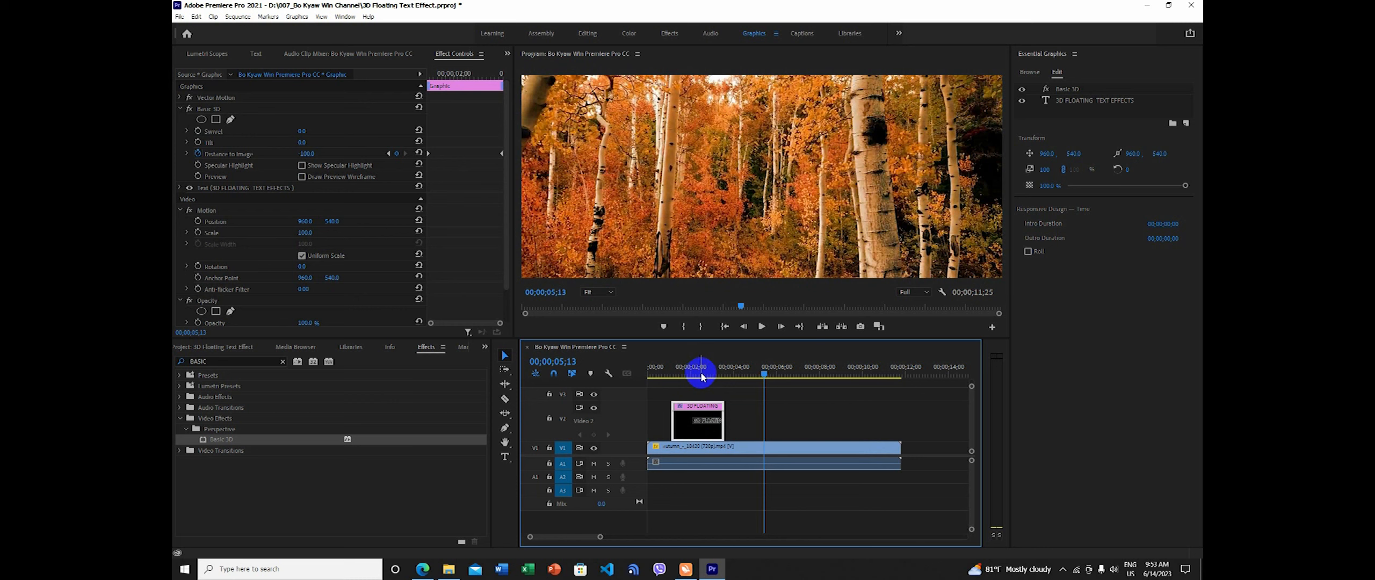
# Play the sequence from its start to preview the floating title over the autumn video, and select the title's Basic 3D effect
pyautogui.click(700, 375)
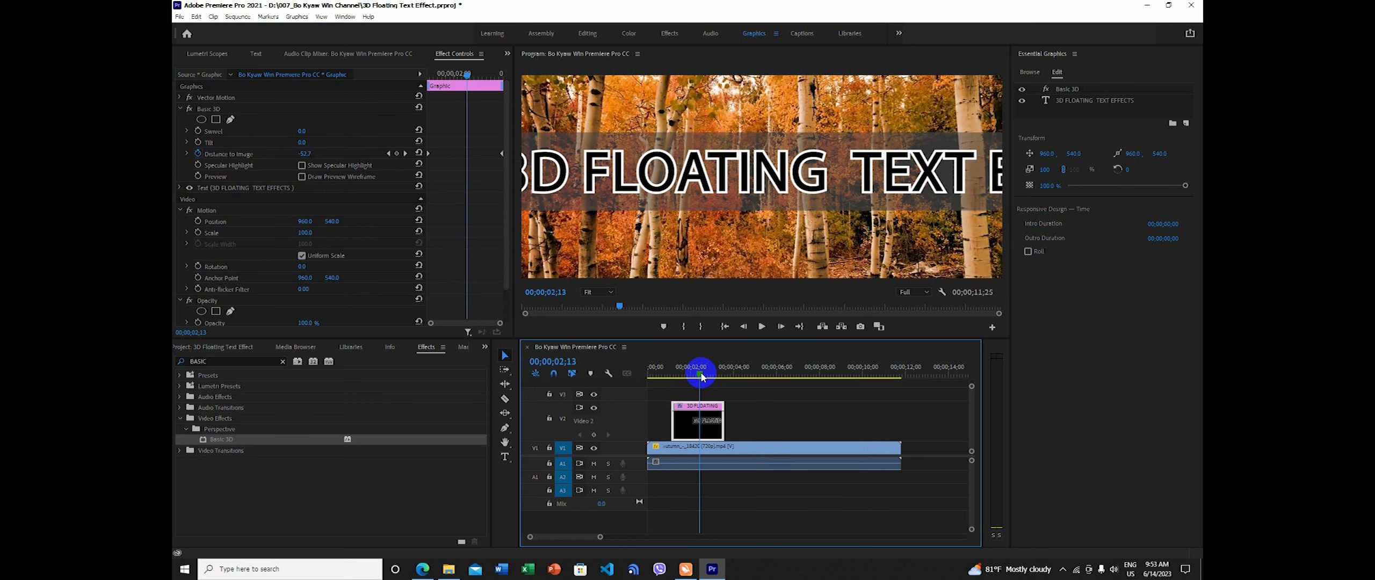
pyautogui.press('Home')
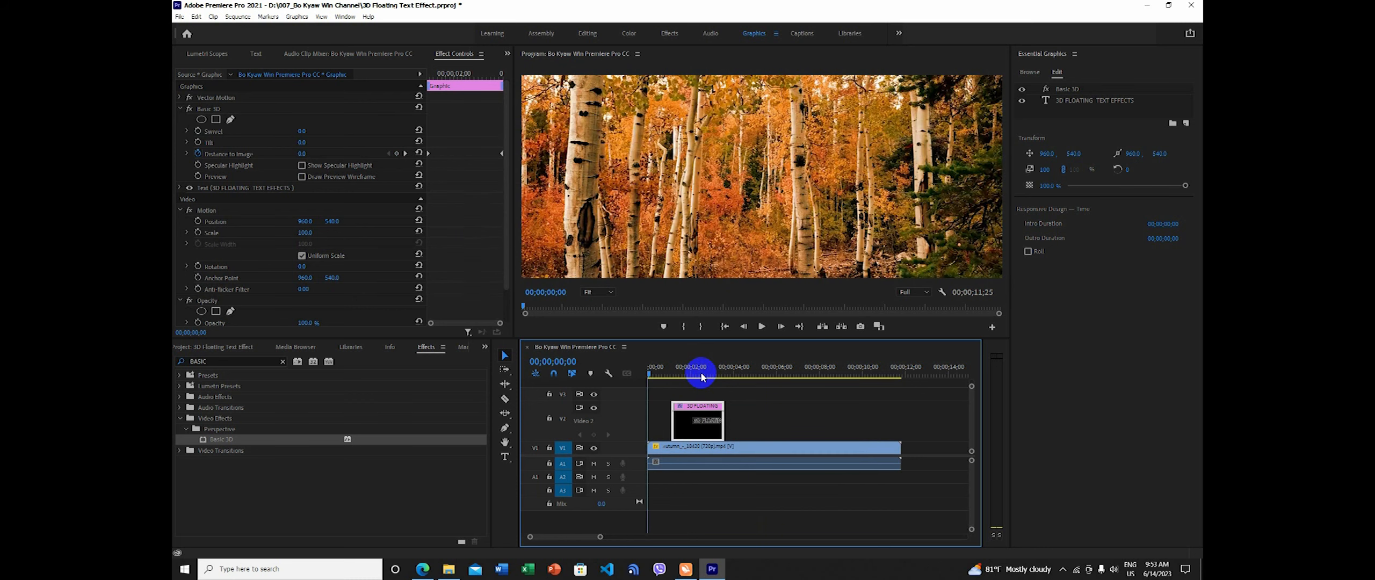
pyautogui.press('space')
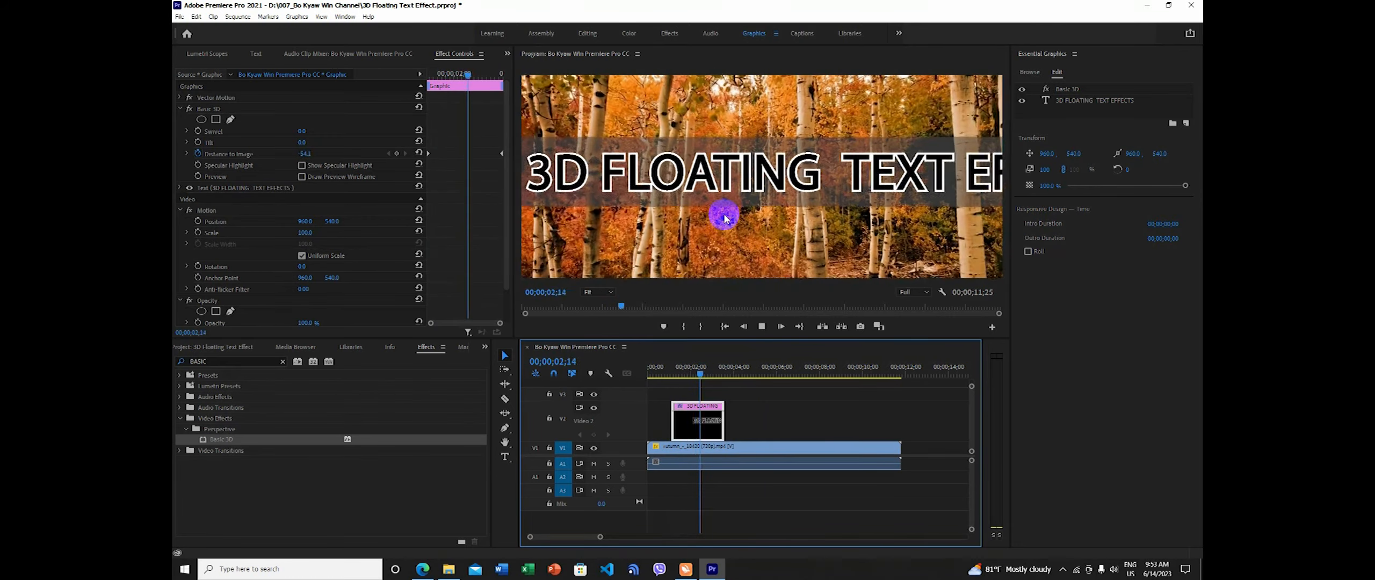
pyautogui.press('space')
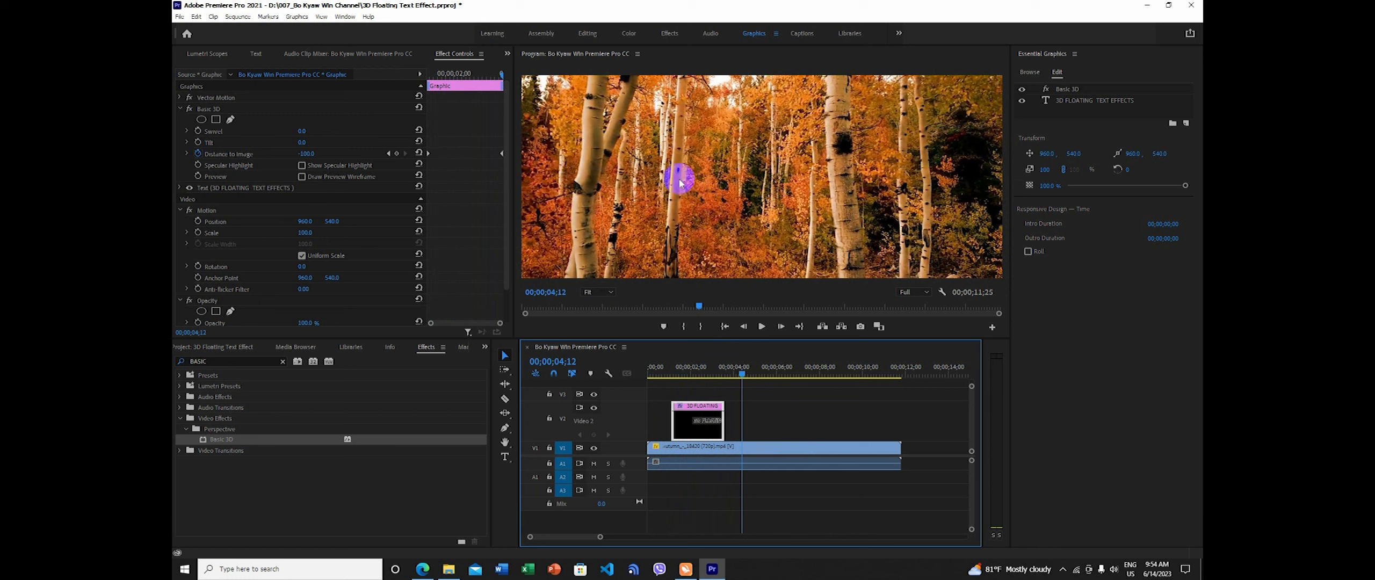
pyautogui.click(208, 109)
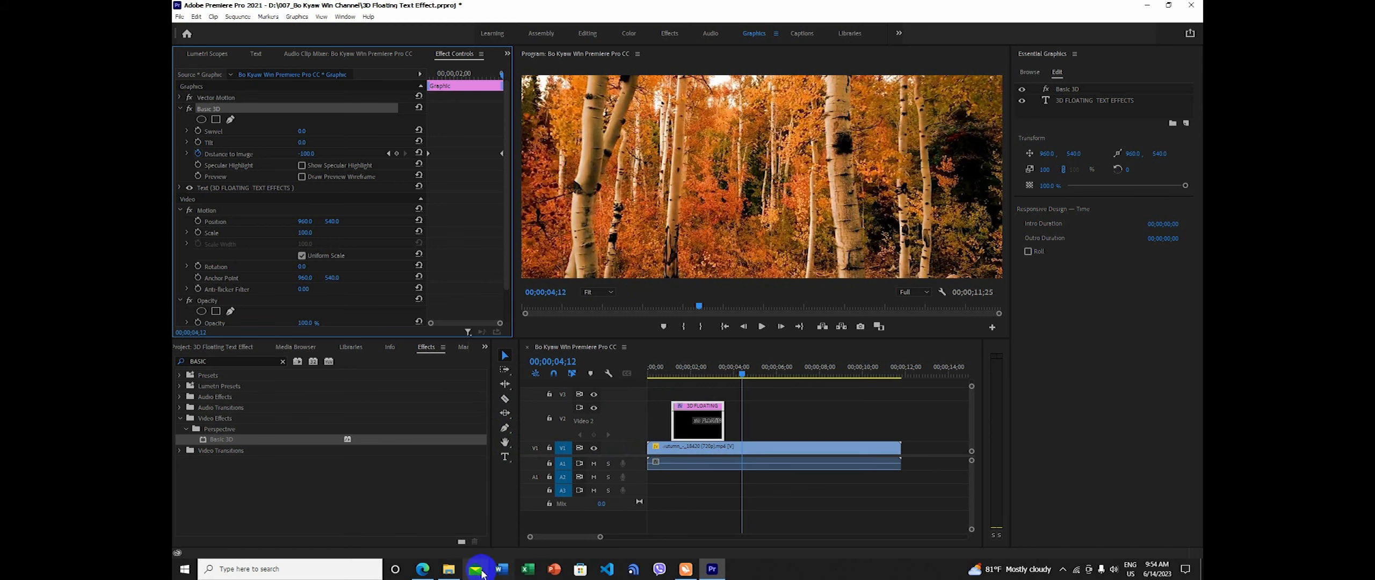
# Switch to the Edge browser and look over the Pixabay forest video search results containing the birch autumn trees clip
pyautogui.click(423, 569)
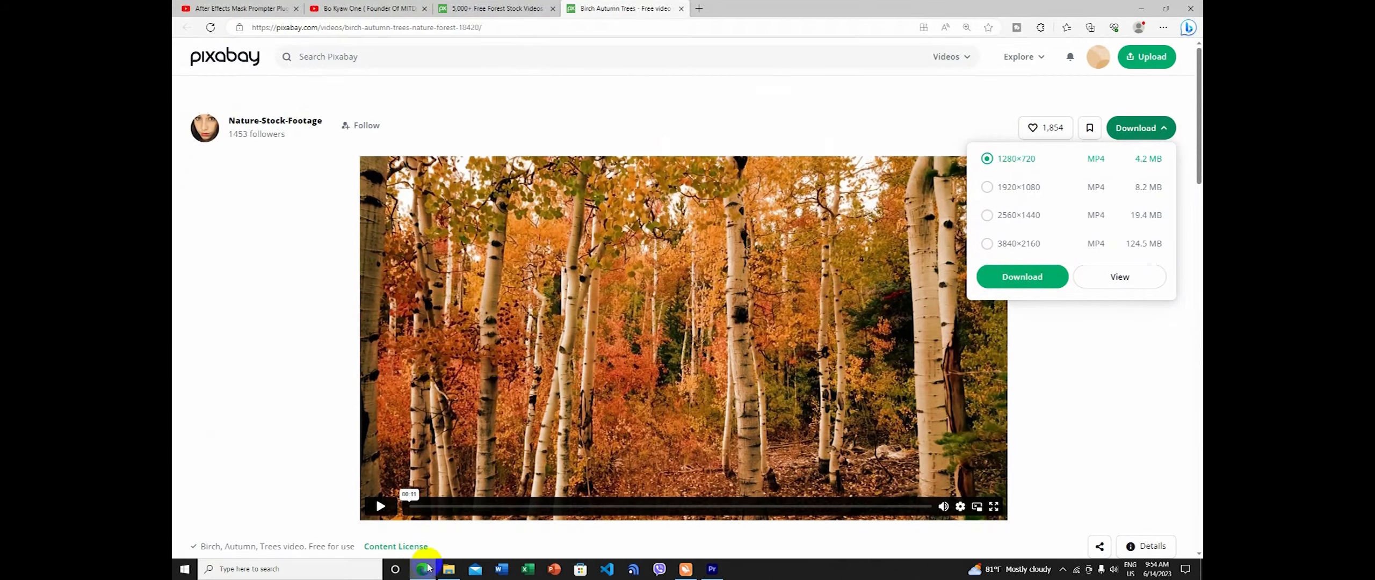
pyautogui.click(495, 9)
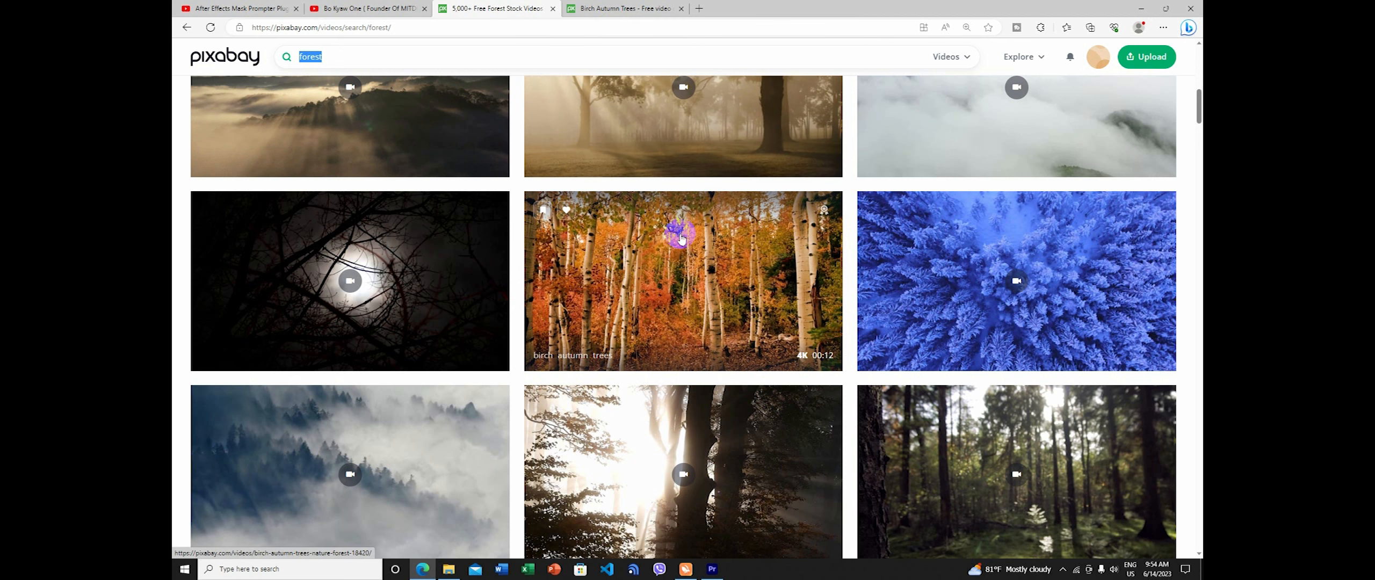
# Return to Premiere Pro and replay the title animation from the beginning of the sequence
pyautogui.click(713, 561)
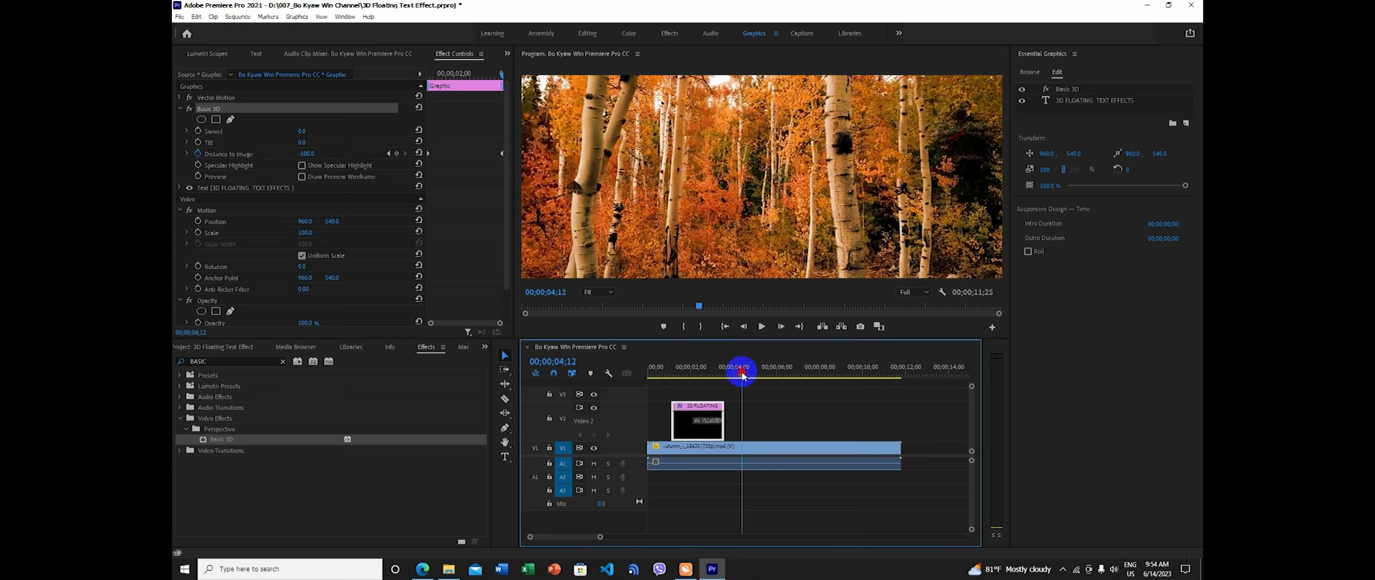
pyautogui.moveTo(741, 371); pyautogui.dragTo(642, 375)
pyautogui.press('space')
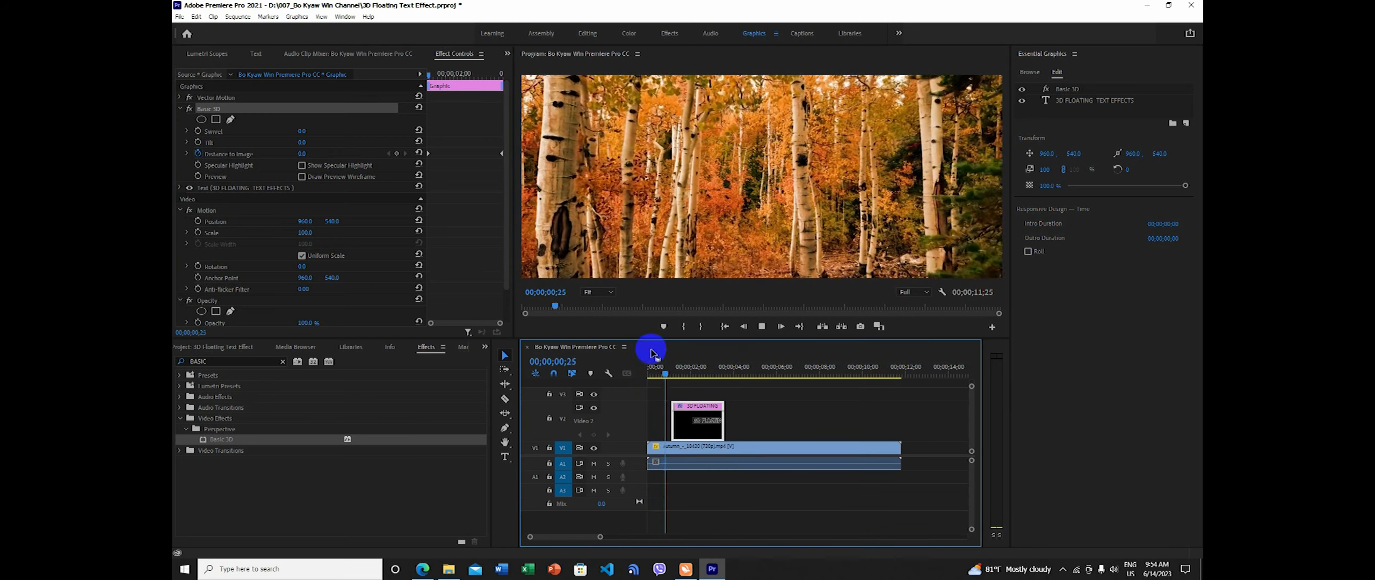